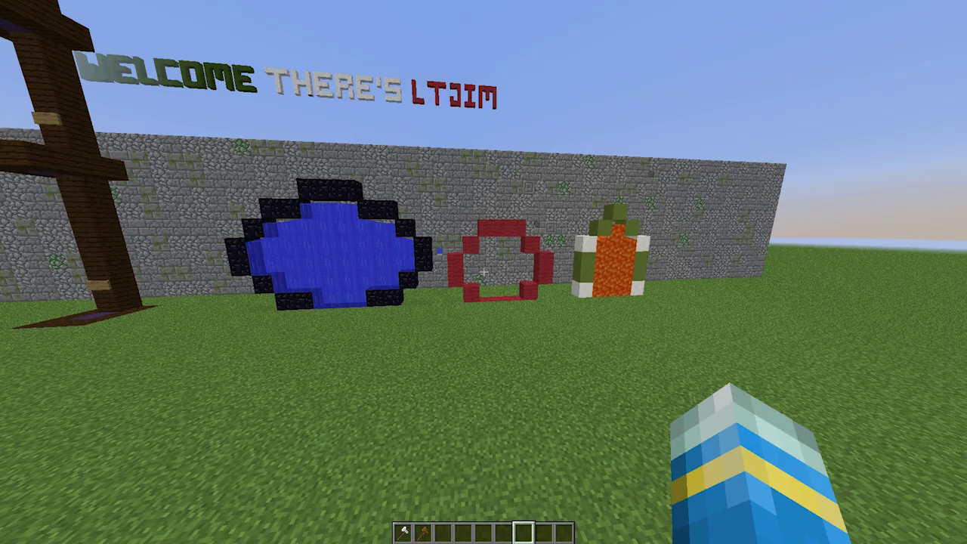
# Look over the portals along the stone wall and walk into the water-filled obsidian portal to test its warp
pyautogui.press('w')
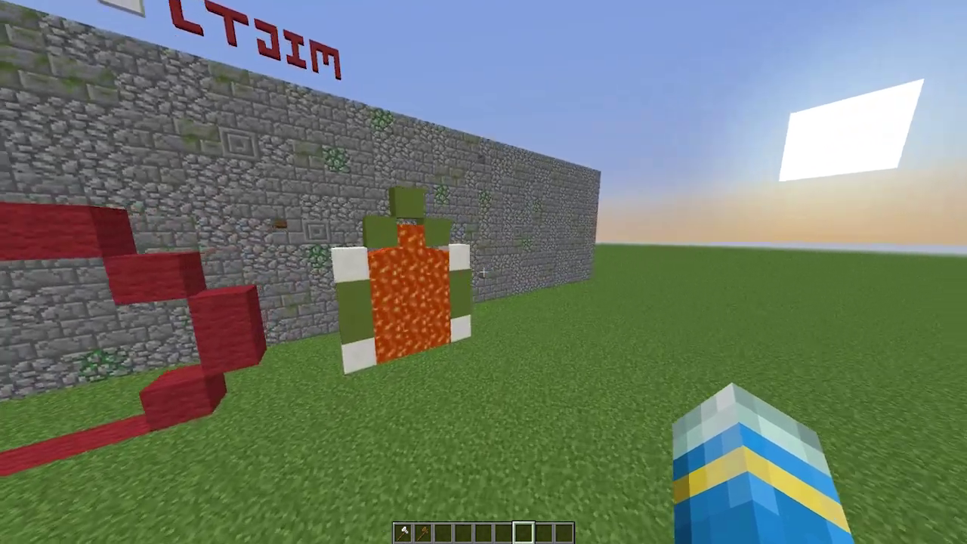
pyautogui.press('w')
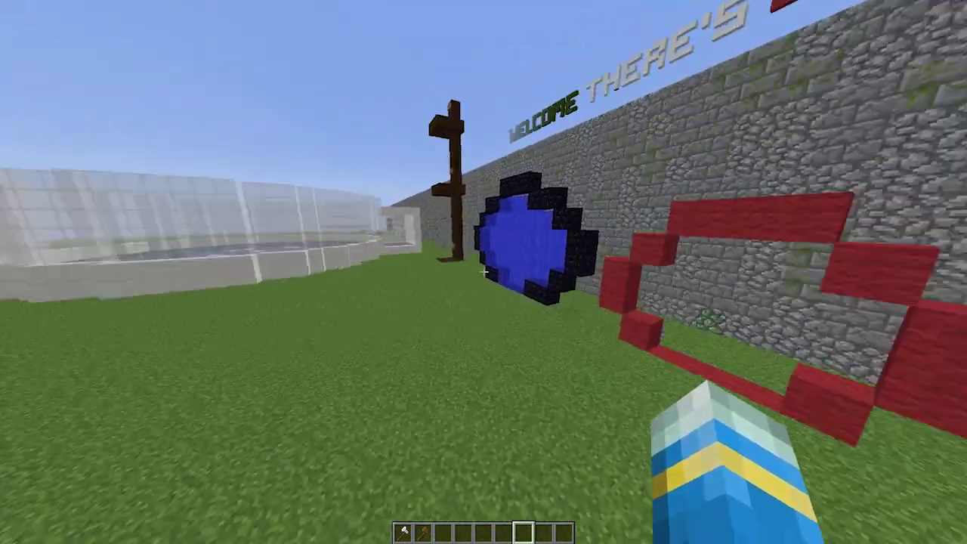
pyautogui.press('w')
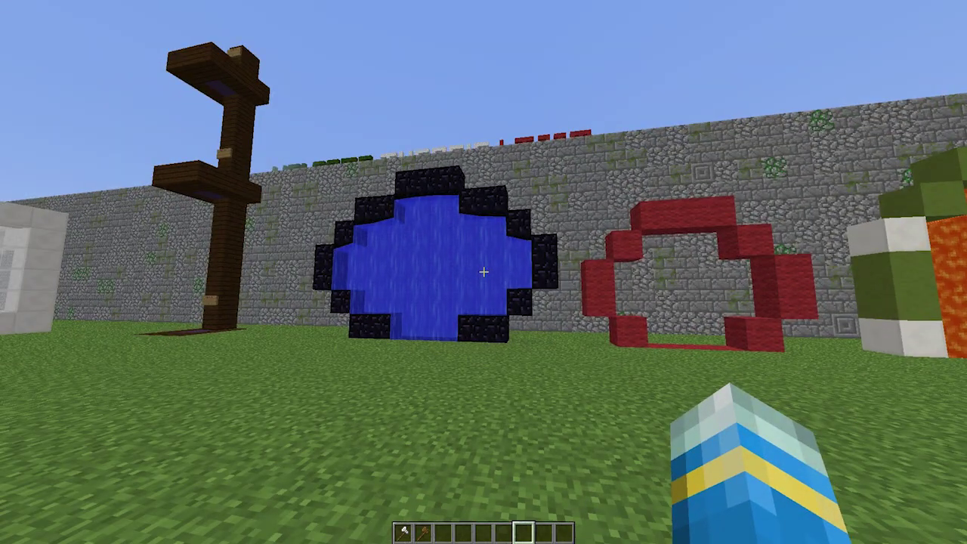
pyautogui.press('s')
pyautogui.press('w')
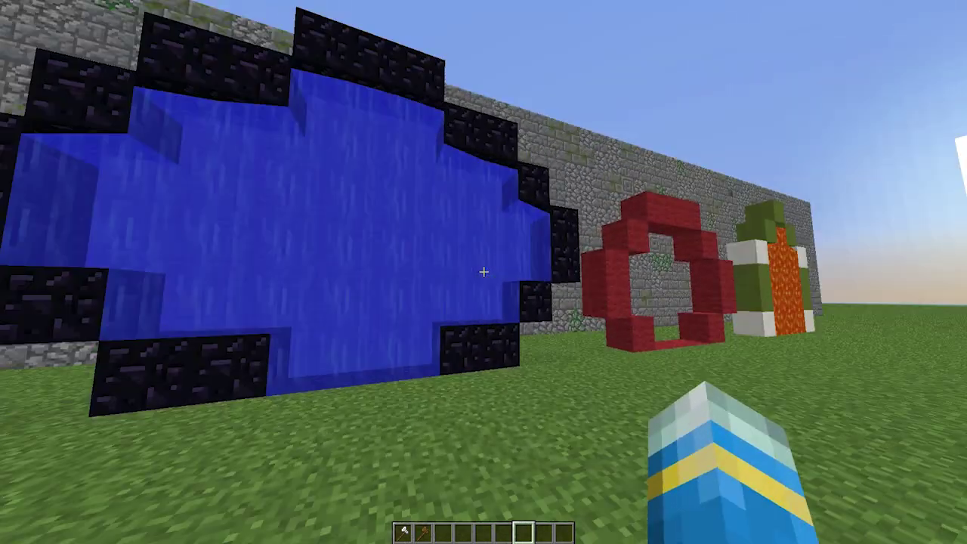
pyautogui.press('d')
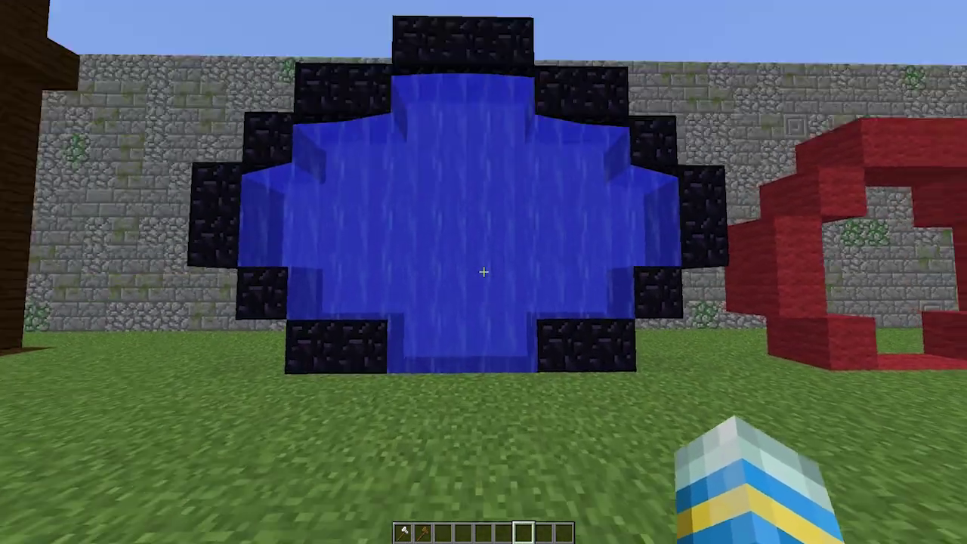
pyautogui.press('w')
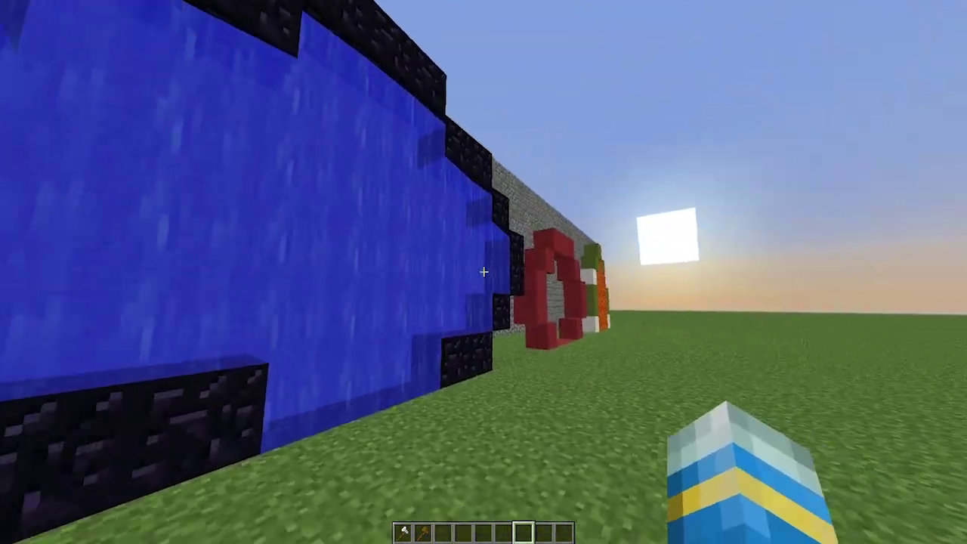
pyautogui.press('w')
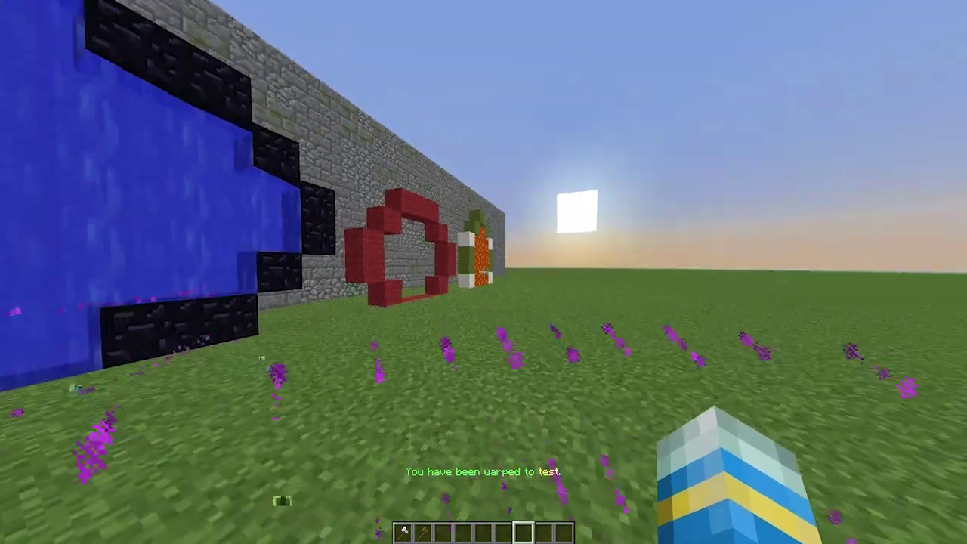
# Walk past the red wool frame and enter the lava-filled green and white portal to test its warp
pyautogui.press('w')
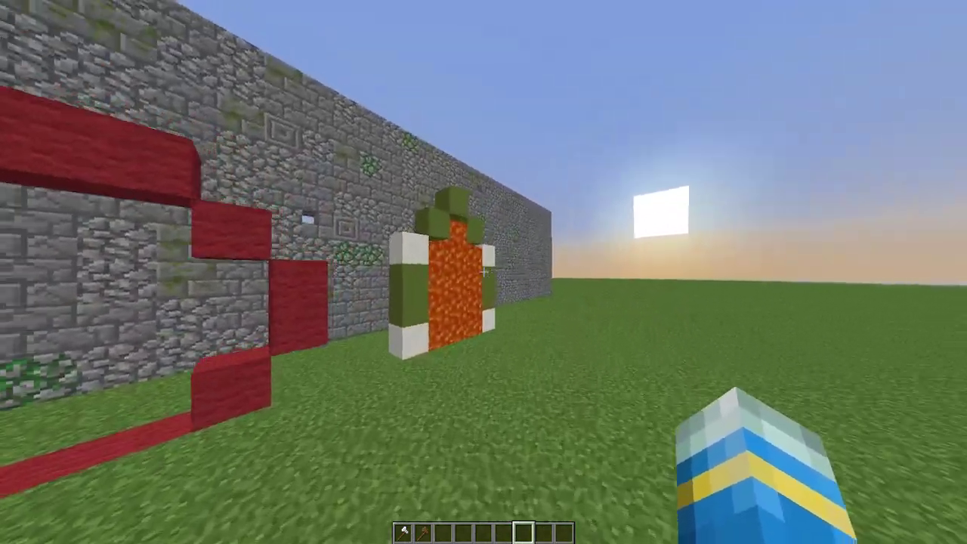
pyautogui.press('w')
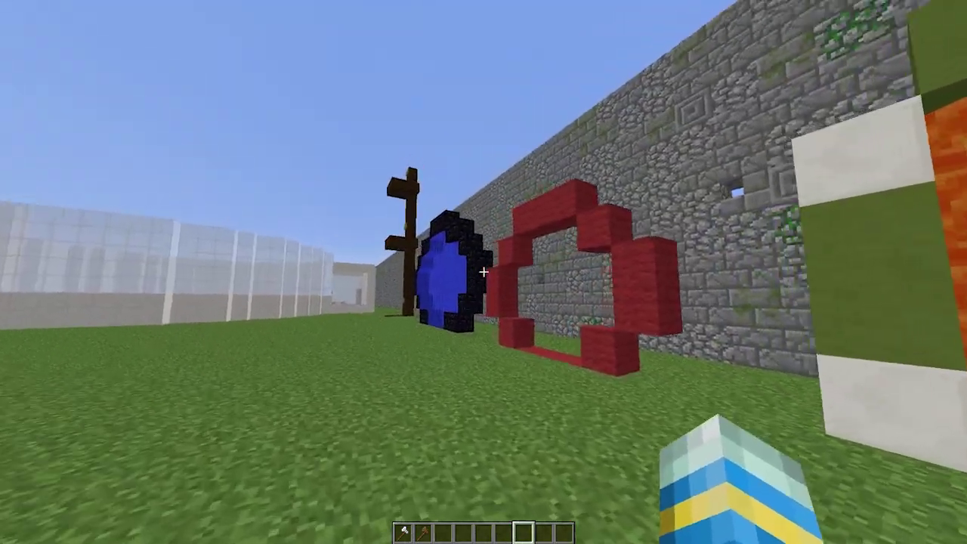
pyautogui.press('w')
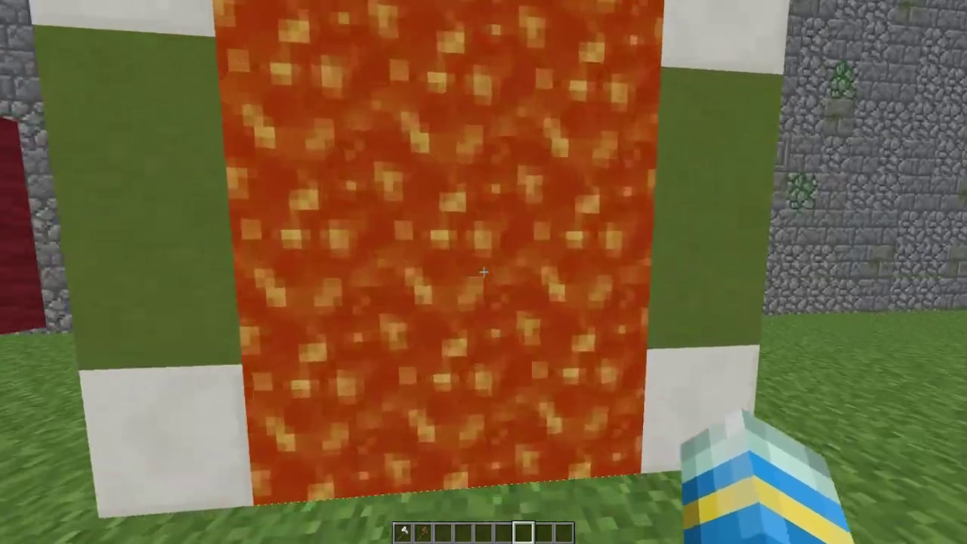
pyautogui.press('w')
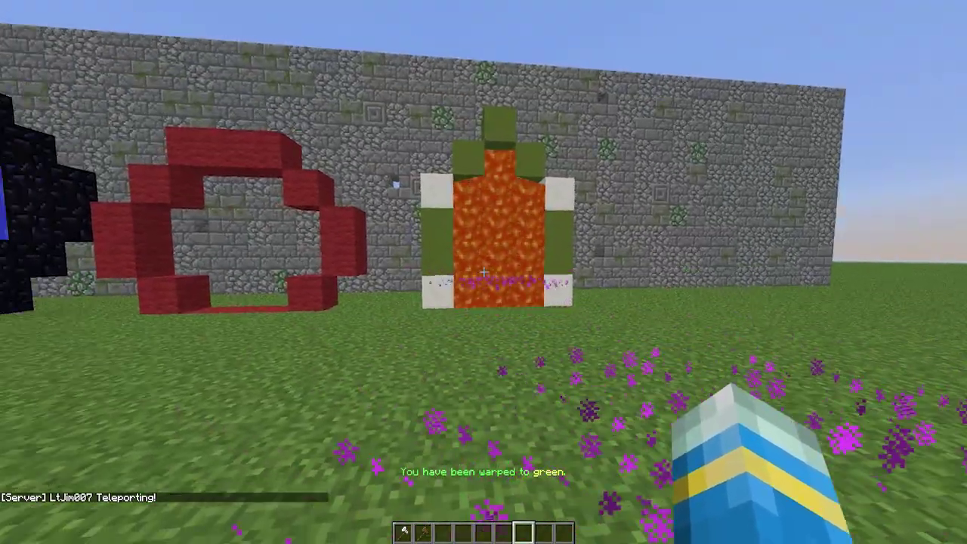
# Check the portal creation and teleport messages in the chat history
pyautogui.press('w')
pyautogui.press('t')
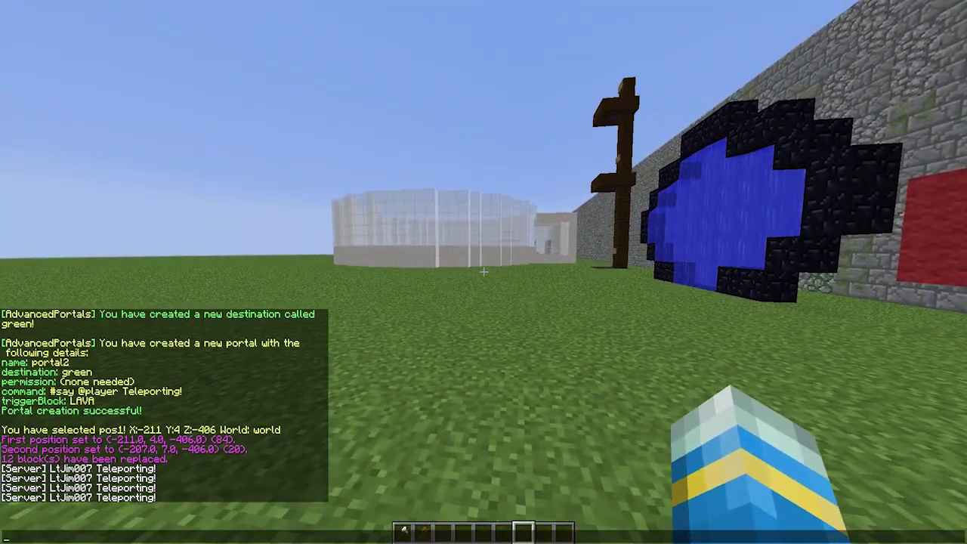
pyautogui.press('Escape')
pyautogui.press('w')
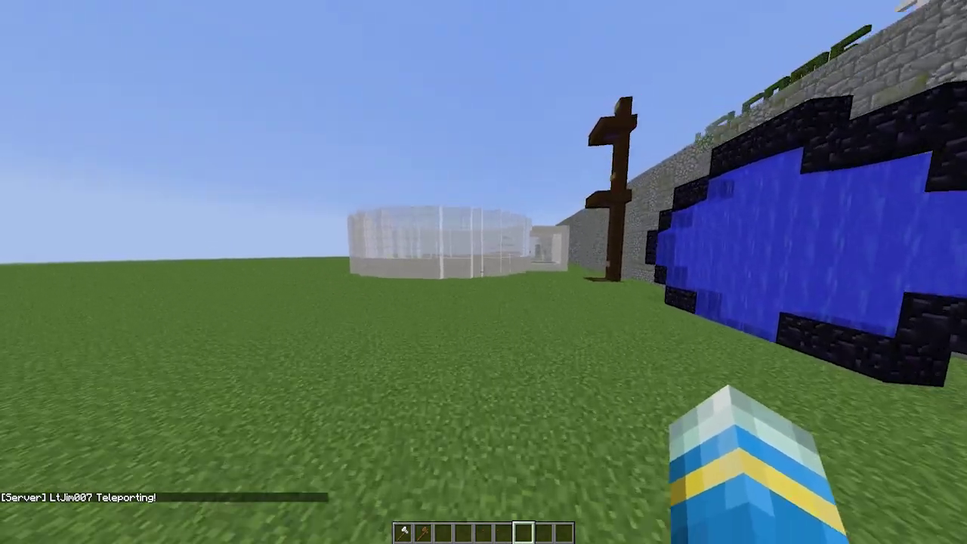
# Stand on the grass facing the red wool frame and create a portal destination named red there
pyautogui.press('a')
pyautogui.press('s')
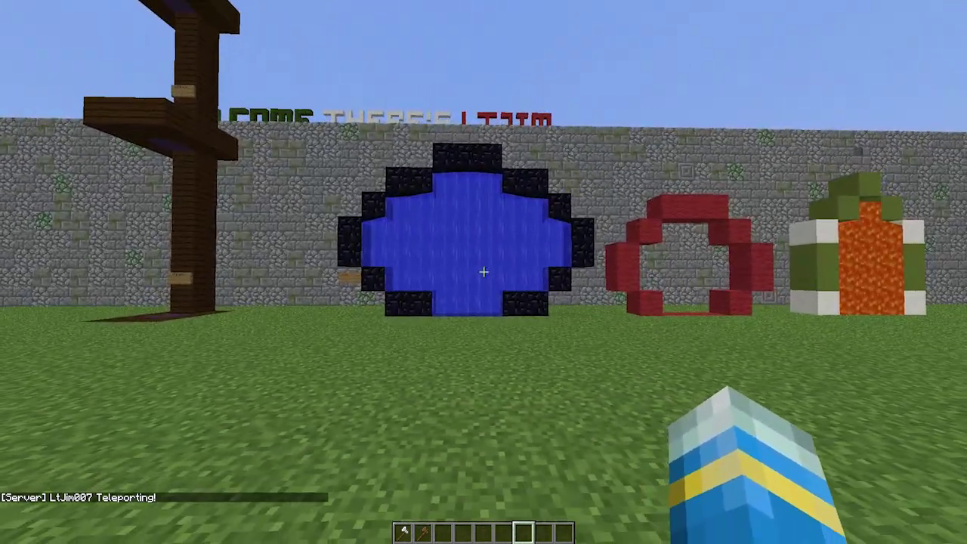
pyautogui.press('a')
pyautogui.press('w')
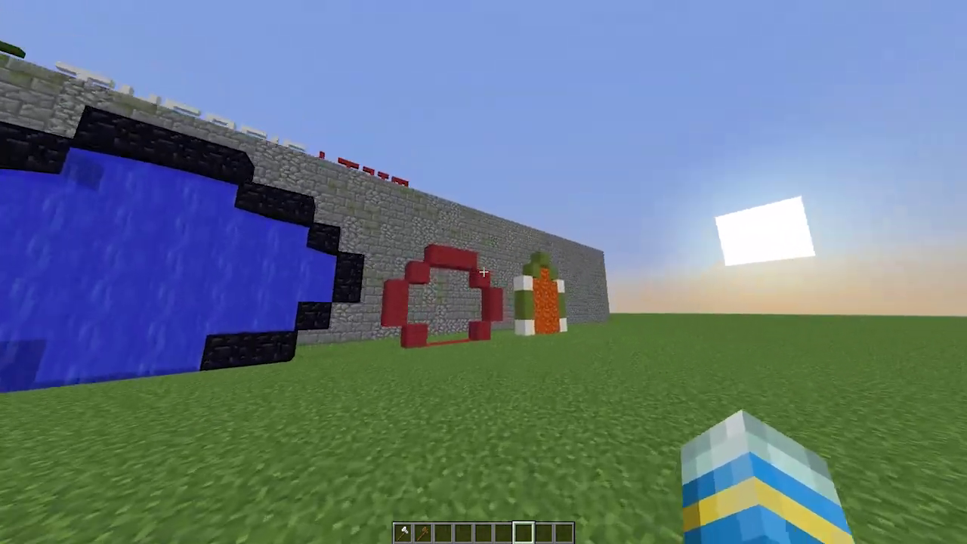
pyautogui.press('d')
pyautogui.press('w')
pyautogui.press('d')
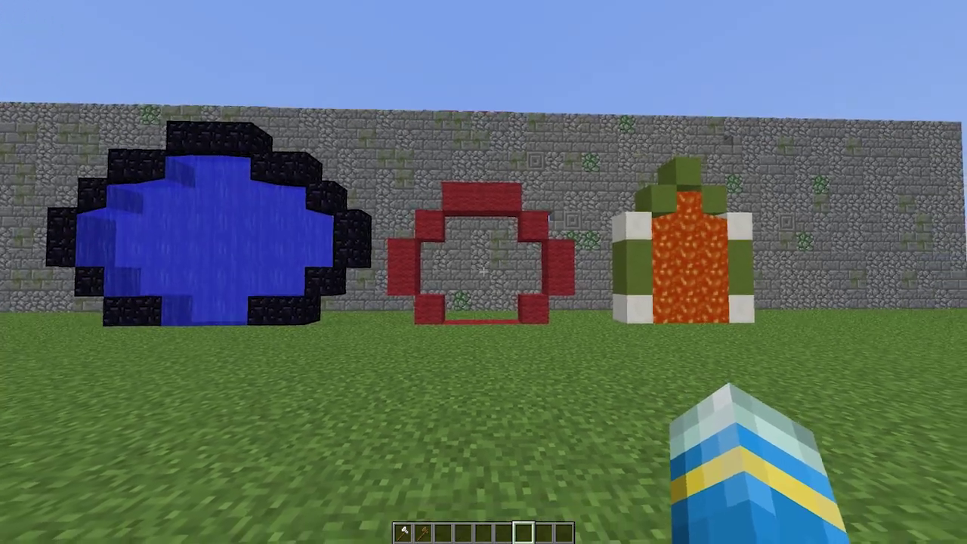
pyautogui.press('t')
pyautogui.press('w')
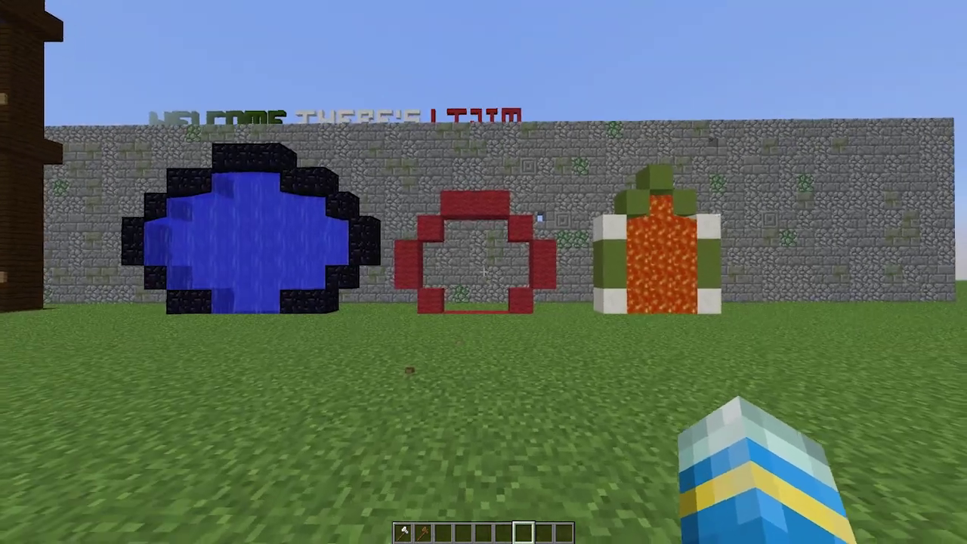
pyautogui.press('/')
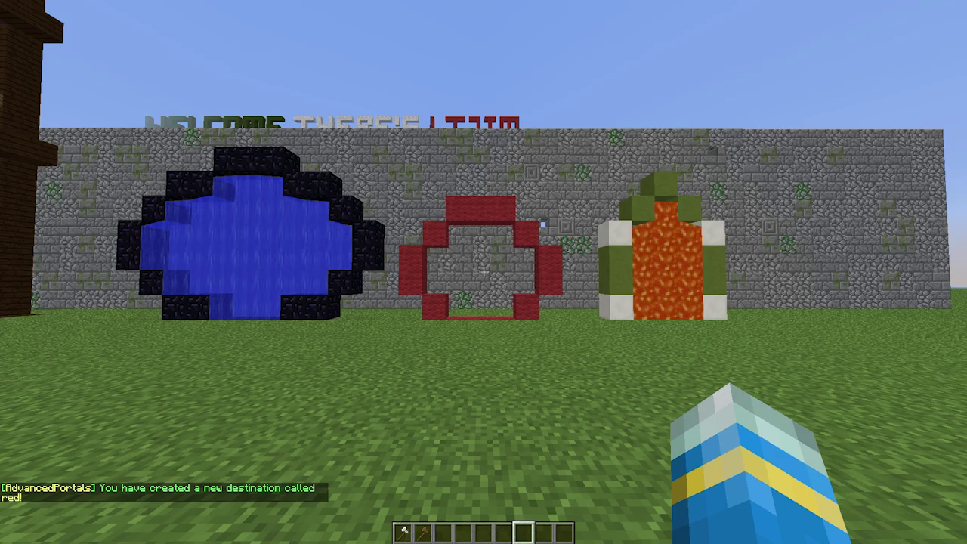
# Rebuild the top of the red wool frame as a stepped peak ending in a single red wool block
pyautogui.press('w')
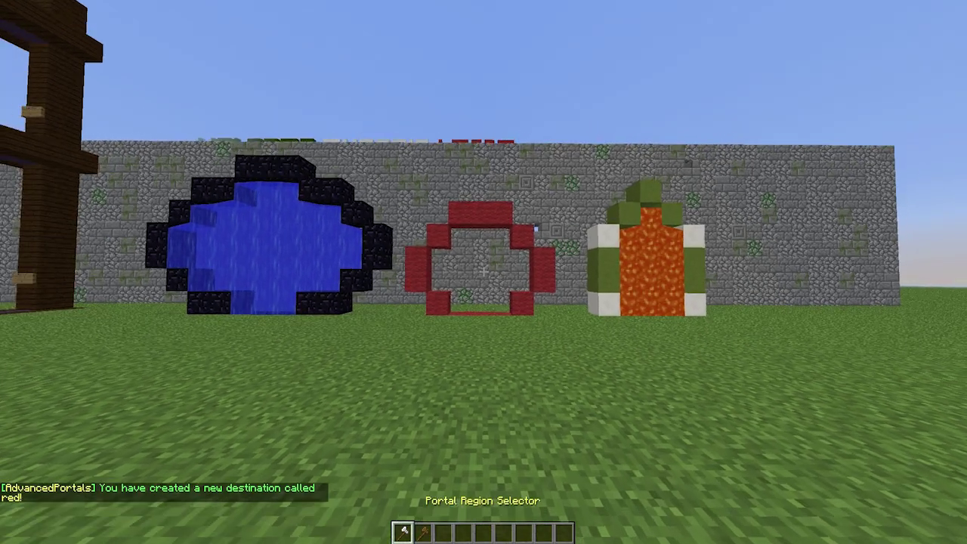
pyautogui.scroll(-1, 483, 272)
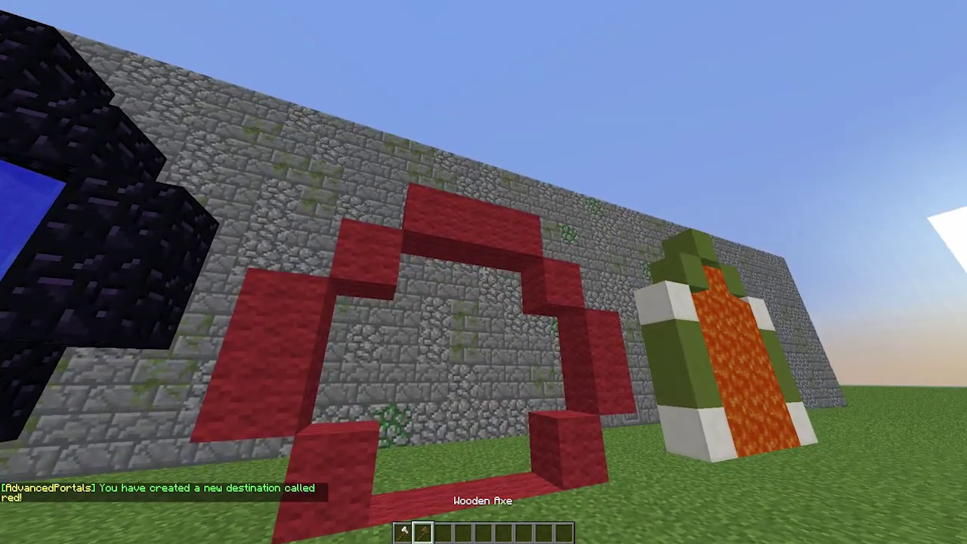
pyautogui.scroll(-1, 484, 272)
pyautogui.press('space')
pyautogui.press('w')
pyautogui.middleClick(484, 272)
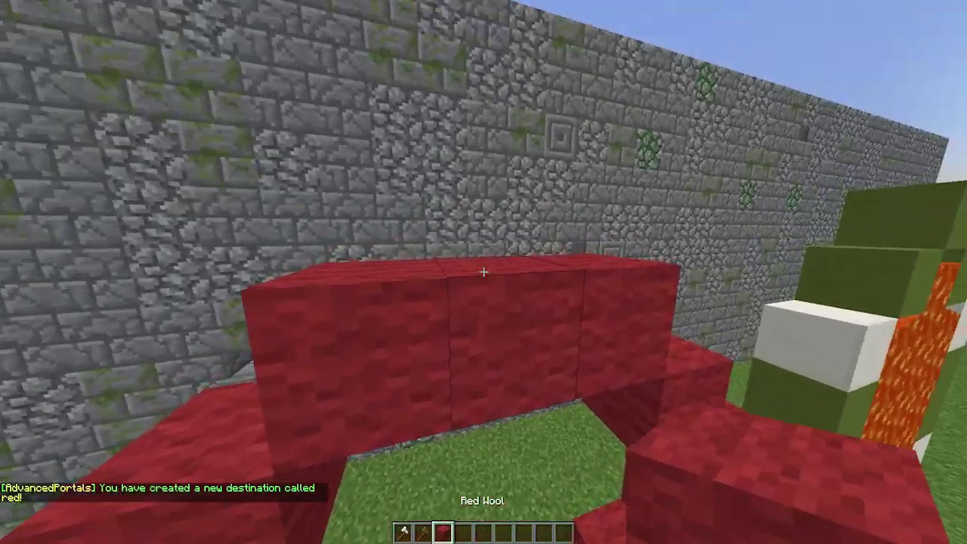
pyautogui.rightClick(483, 271)
pyautogui.click(483, 272)
pyautogui.press('s')
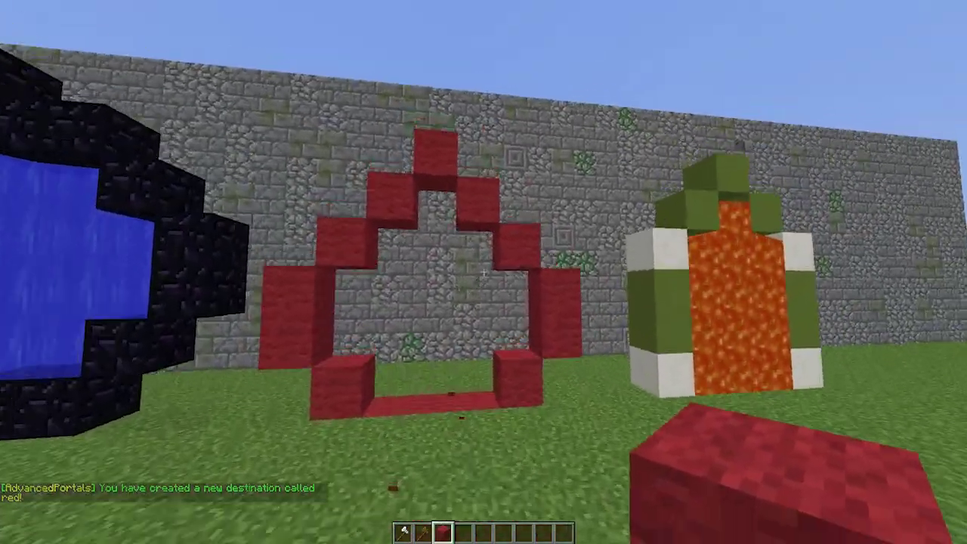
# Take glass from the building blocks and stack three glass blocks on the red frame's shoulder nearest the lava portal
pyautogui.press('e')
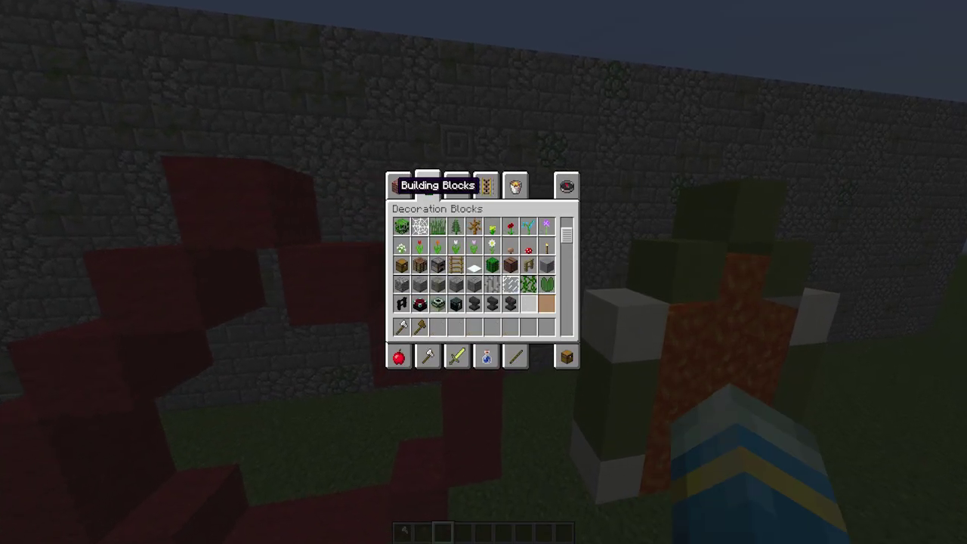
pyautogui.click(399, 186)
pyautogui.press('e')
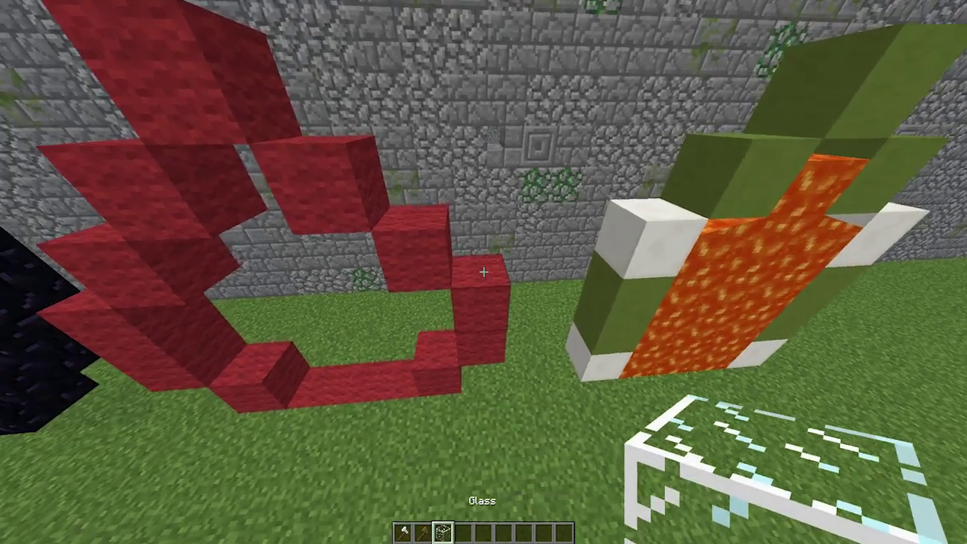
pyautogui.rightClick(483, 272)
pyautogui.press('s')
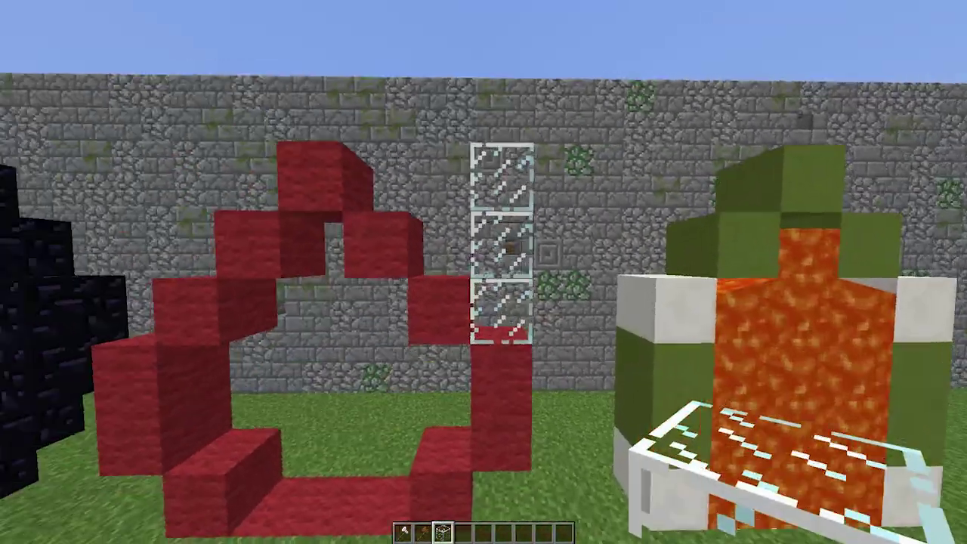
# Get a Portal Region Selector with the /portal selector command and remove the duplicate axe from the hotbar
pyautogui.press('t')
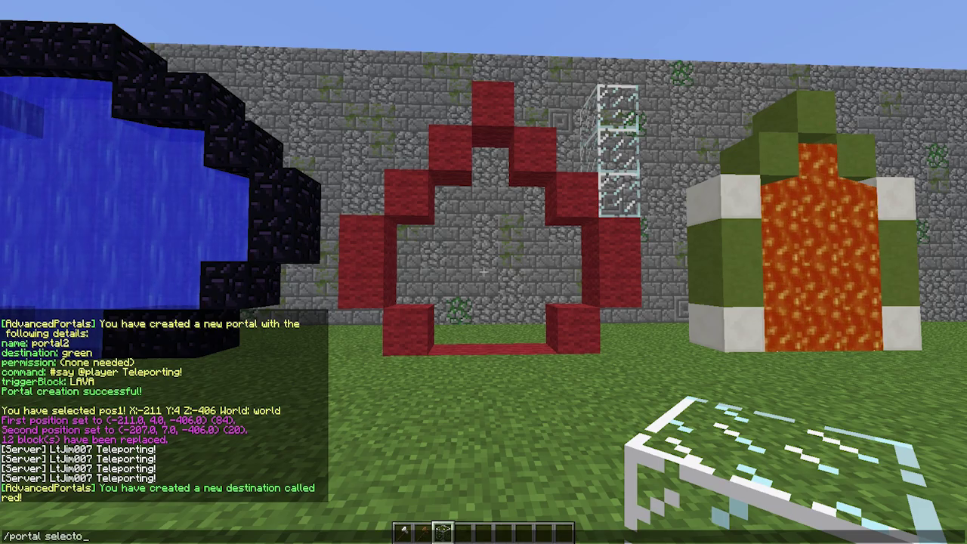
pyautogui.press('1')
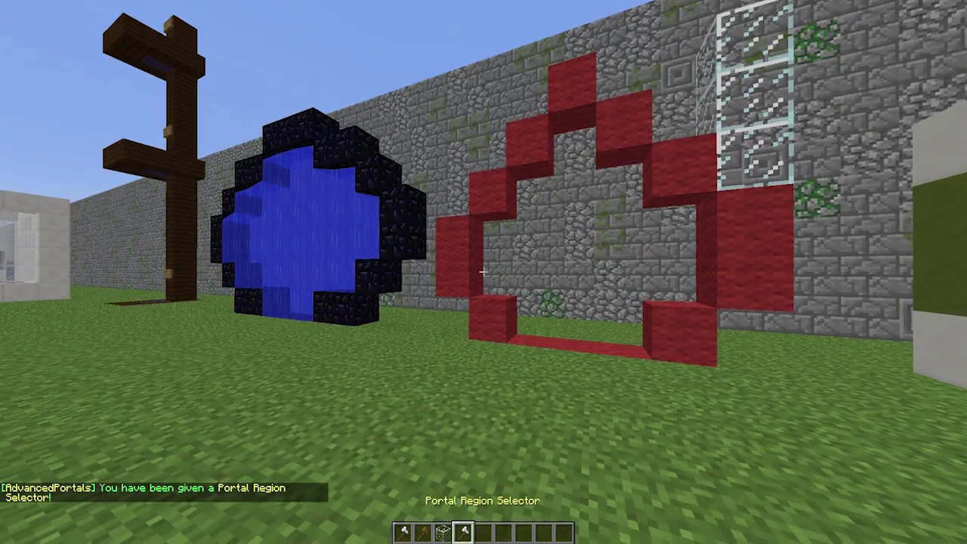
pyautogui.press('e')
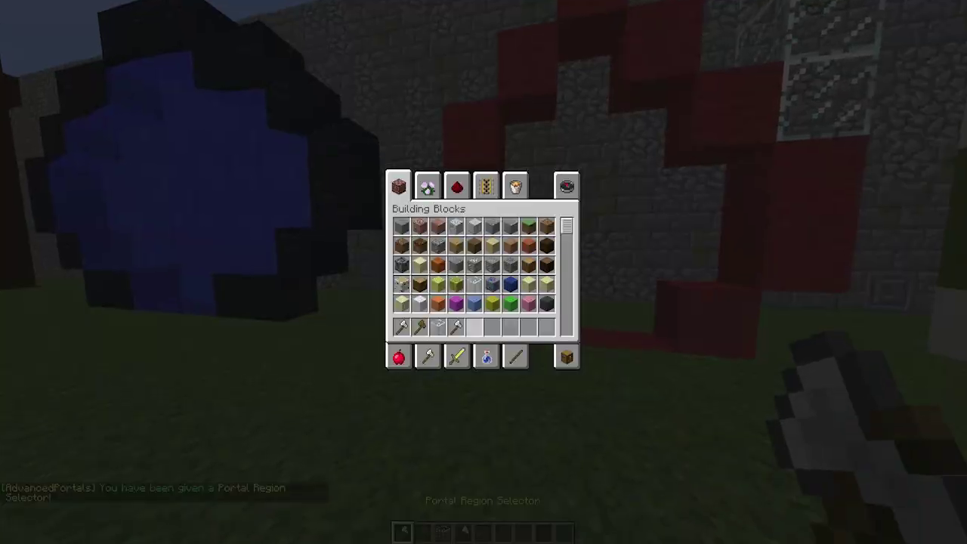
pyautogui.press('e')
# Select the portal region from the ground block beside the red frame's base (-220, 3, -406) to the top glass block (-214, 9, -406)
pyautogui.press('w')
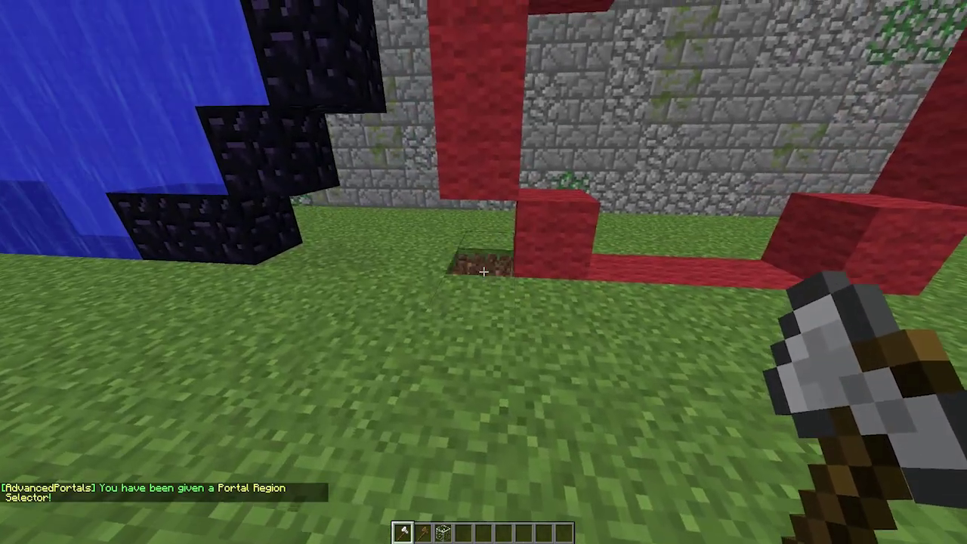
pyautogui.click(484, 272)
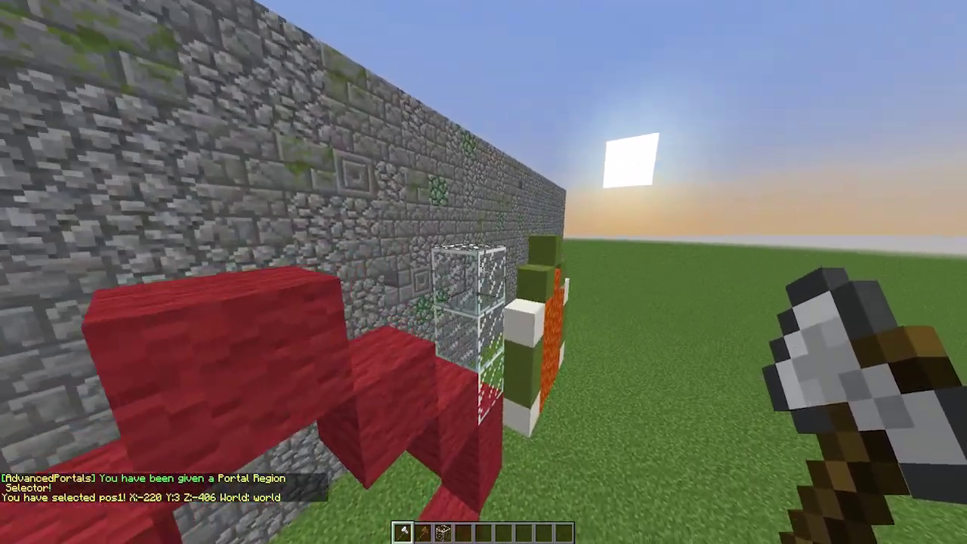
pyautogui.rightClick(483, 272)
pyautogui.press('2')
pyautogui.press('s')
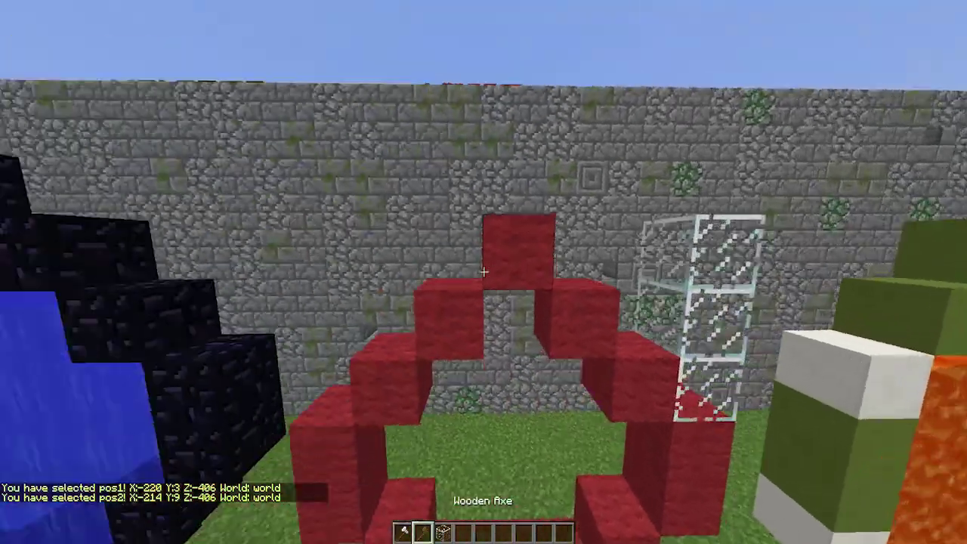
# Remove the glass from the hotbar and break the three glass marker blocks above the red frame
pyautogui.press('e')
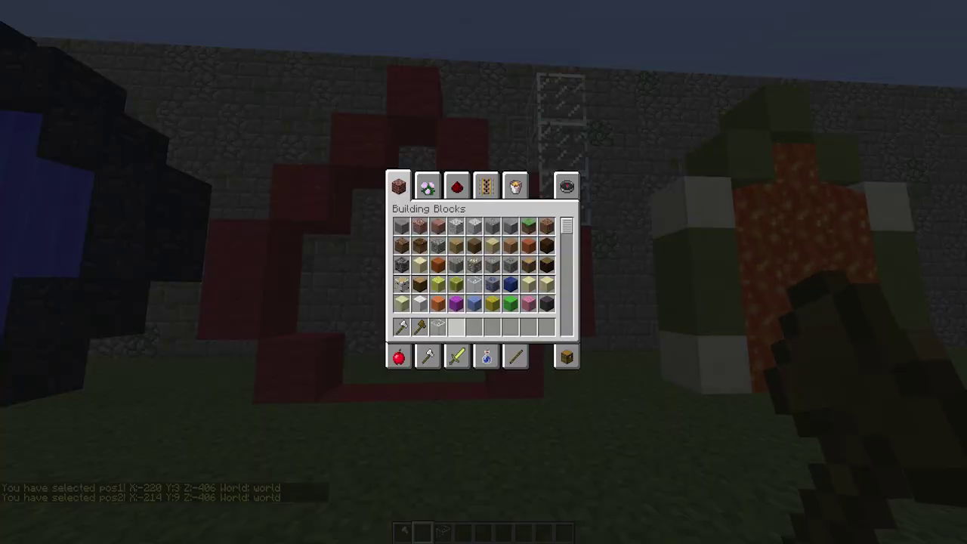
pyautogui.press('e')
pyautogui.press('3')
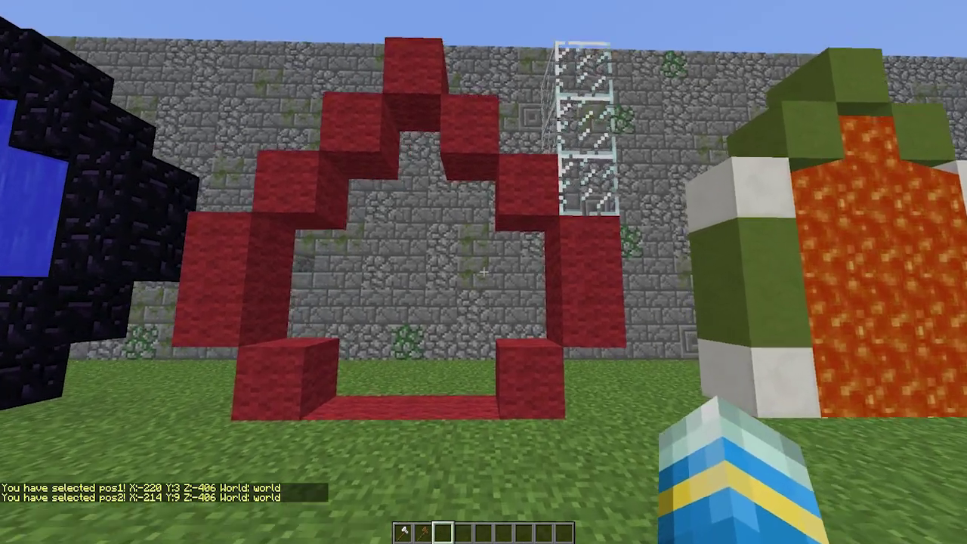
pyautogui.click(484, 272)
pyautogui.click(483, 272)
pyautogui.click(484, 272)
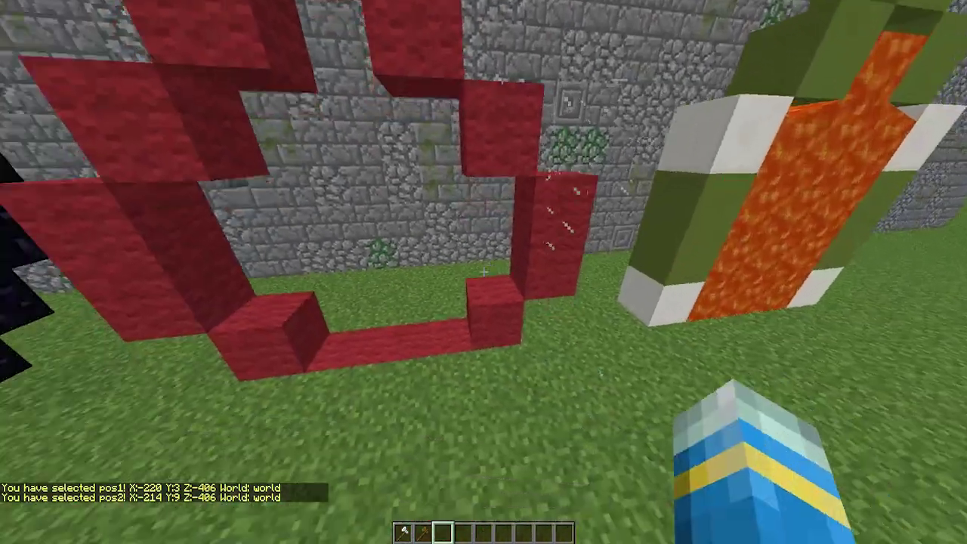
pyautogui.press('s')
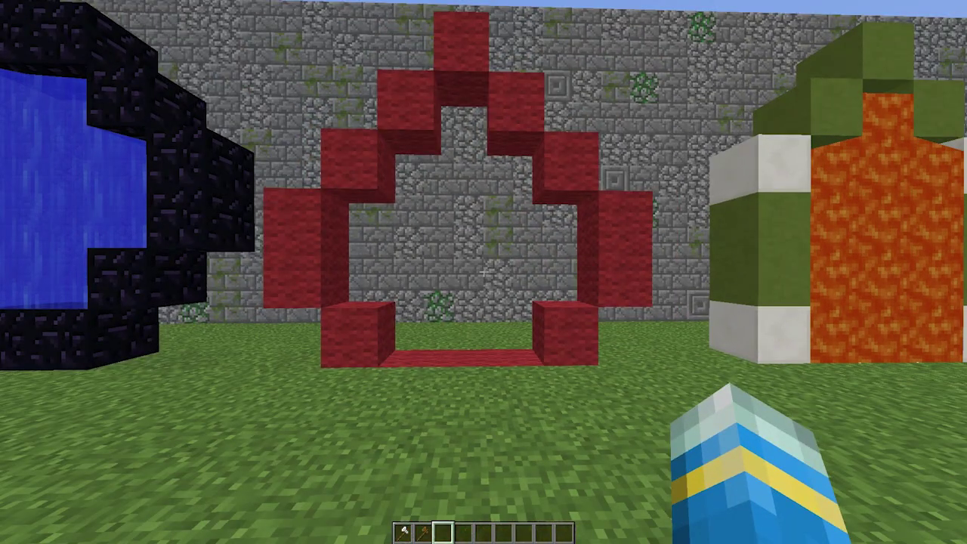
# Begin a /portal create command with name:portal3 and desti:red
pyautogui.write('t/portal creat')
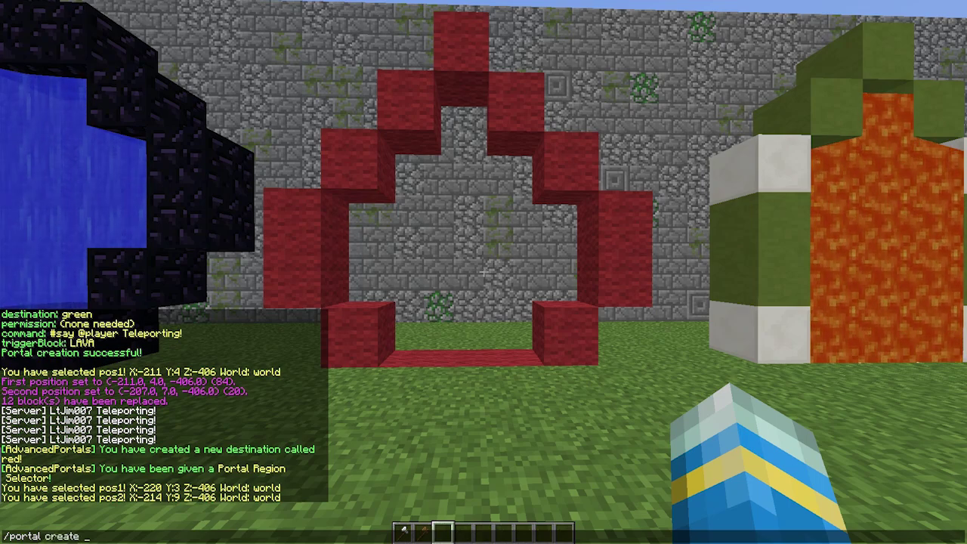
pyautogui.write('e name')
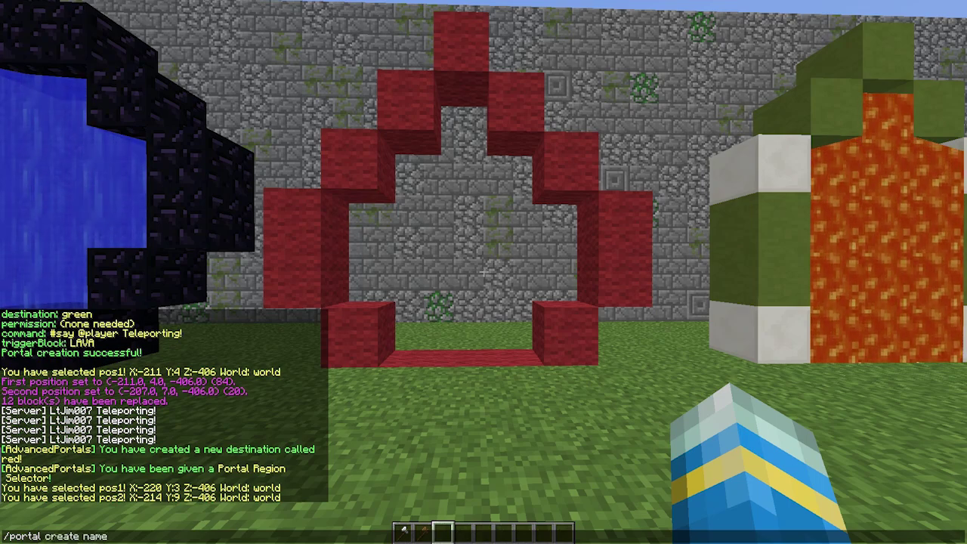
pyautogui.write(':portal3 desti')
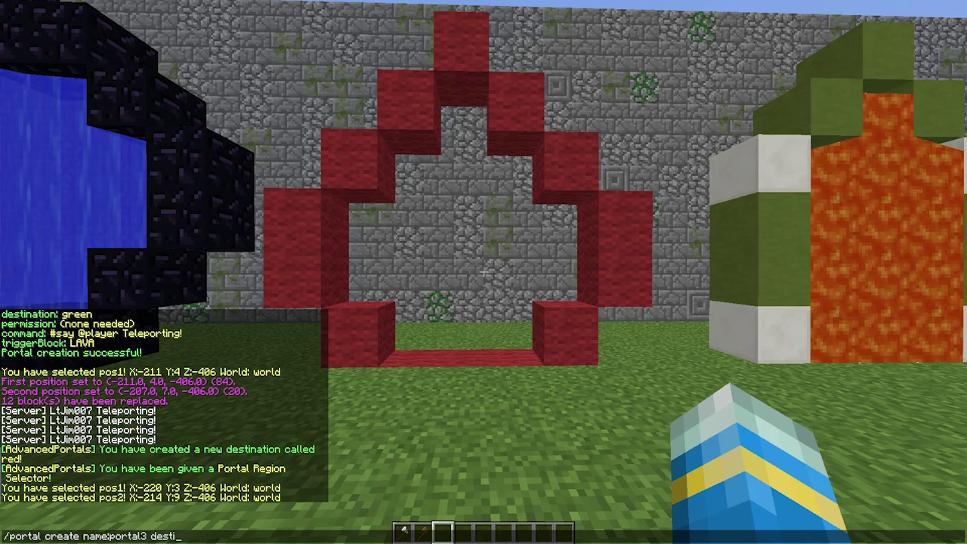
pyautogui.write(':red')
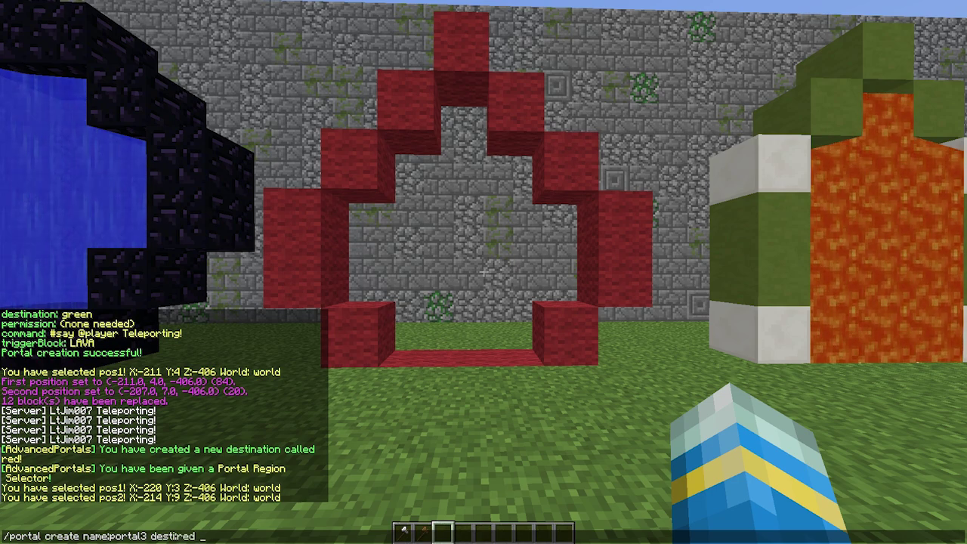
pyautogui.write(' bungee:lobby1')
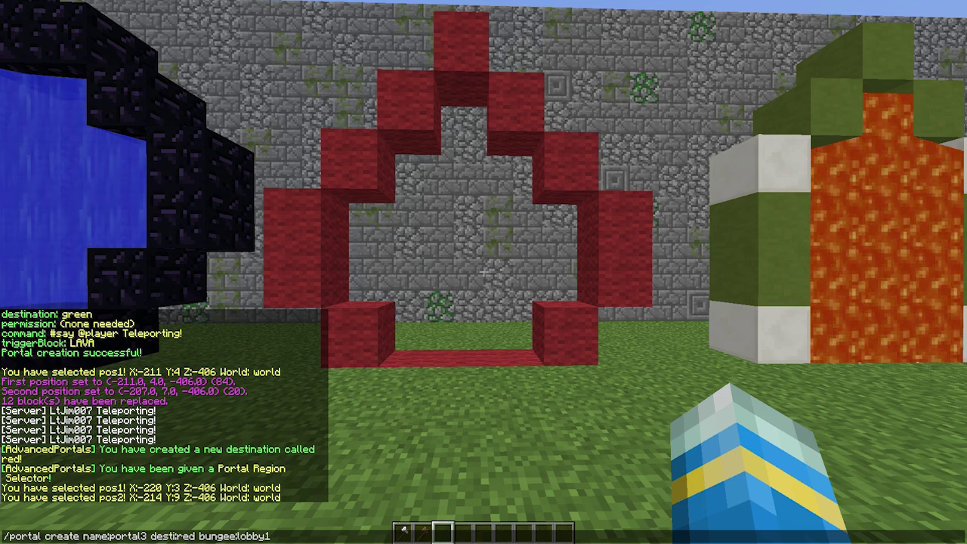
pyautogui.press('BackSpace')
pyautogui.press('BackSpace')
pyautogui.press('BackSpace')
pyautogui.press('BackSpace')
pyautogui.press('BackSpace')
pyautogui.press('BackSpace')
pyautogui.press('BackSpace')
pyautogui.press('BackSpace')
pyautogui.press('BackSpace')
pyautogui.press('BackSpace')
pyautogui.press('BackSpace')
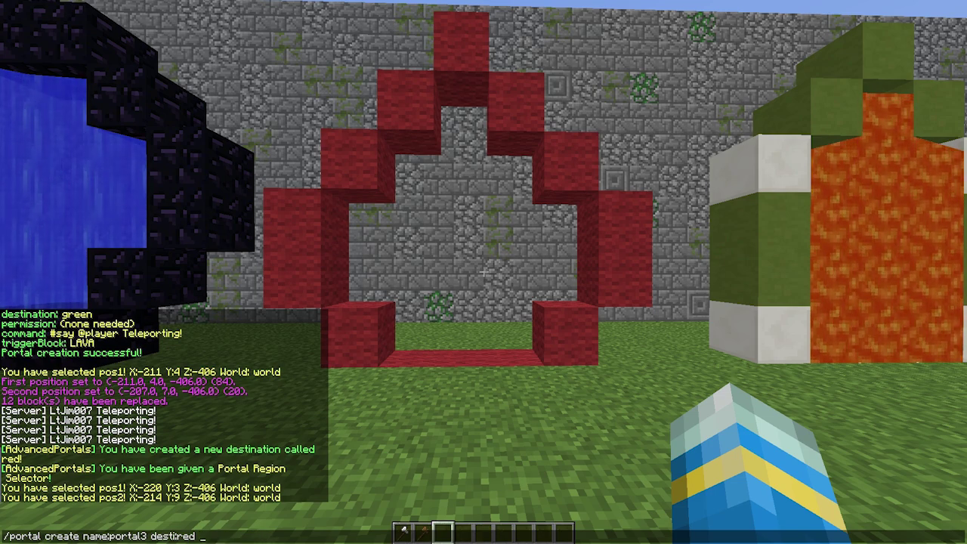
pyautogui.write('permissi')
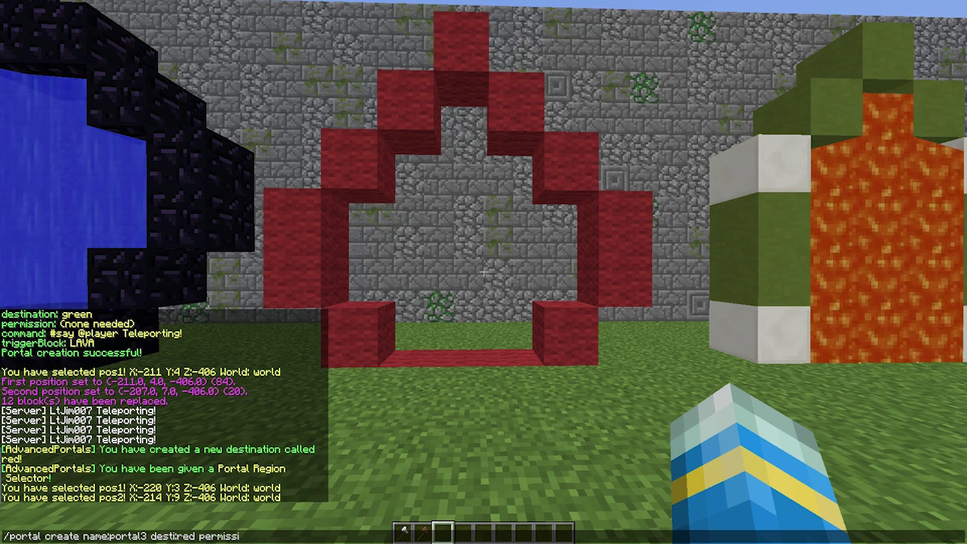
pyautogui.write('on:portal.red')
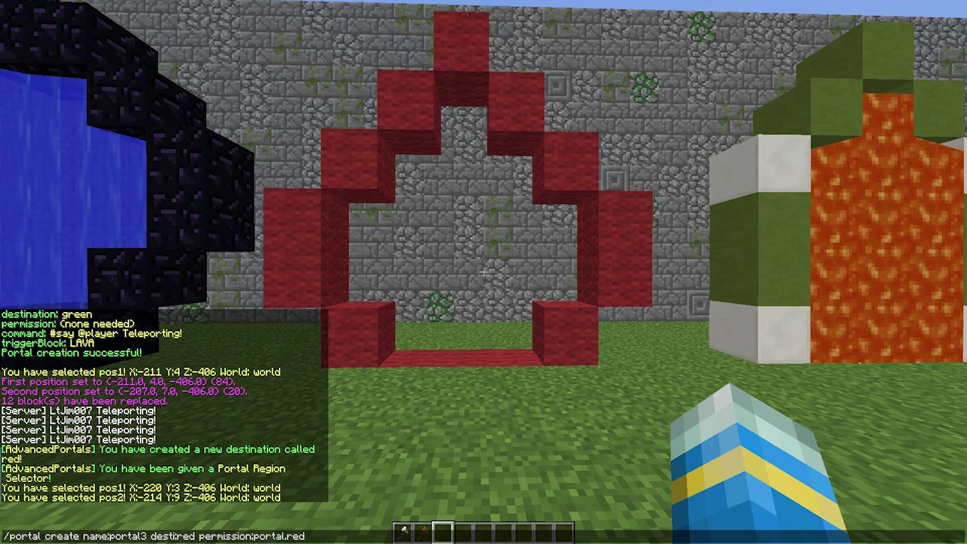
pyautogui.write('.admin')
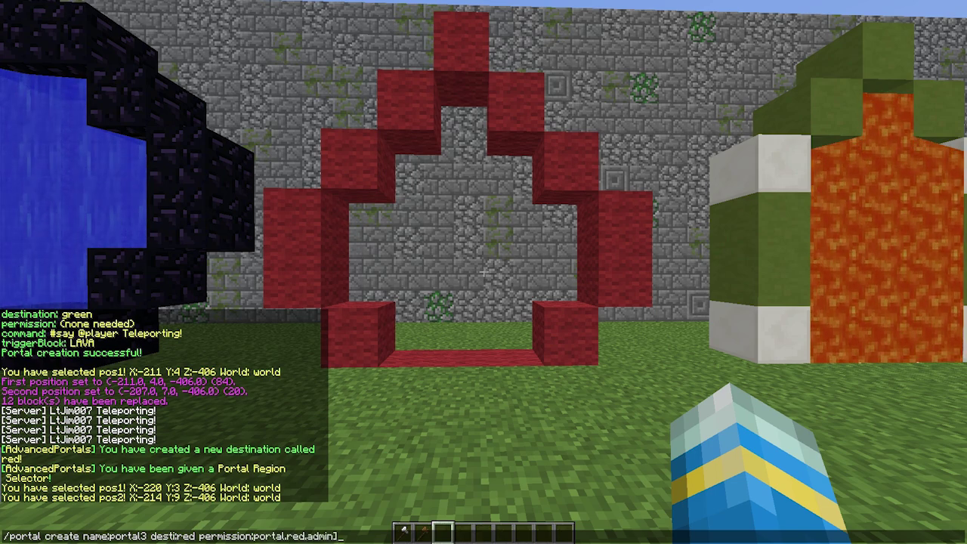
pyautogui.press('BackSpace')
pyautogui.press('BackSpace')
pyautogui.press('BackSpace')
pyautogui.press('BackSpace')
pyautogui.press('BackSpace')
pyautogui.press('BackSpace')
pyautogui.press('BackSpace')
pyautogui.press('BackSpace')
pyautogui.press('BackSpace')
pyautogui.press('BackSpace')
pyautogui.press('BackSpace')
pyautogui.press('BackSpace')
pyautogui.press('BackSpace')
pyautogui.press('BackSpace')
pyautogui.press('BackSpace')
pyautogui.press('BackSpace')
pyautogui.press('BackSpace')
pyautogui.press('BackSpace')
pyautogui.press('BackSpace')
pyautogui.press('BackSpace')
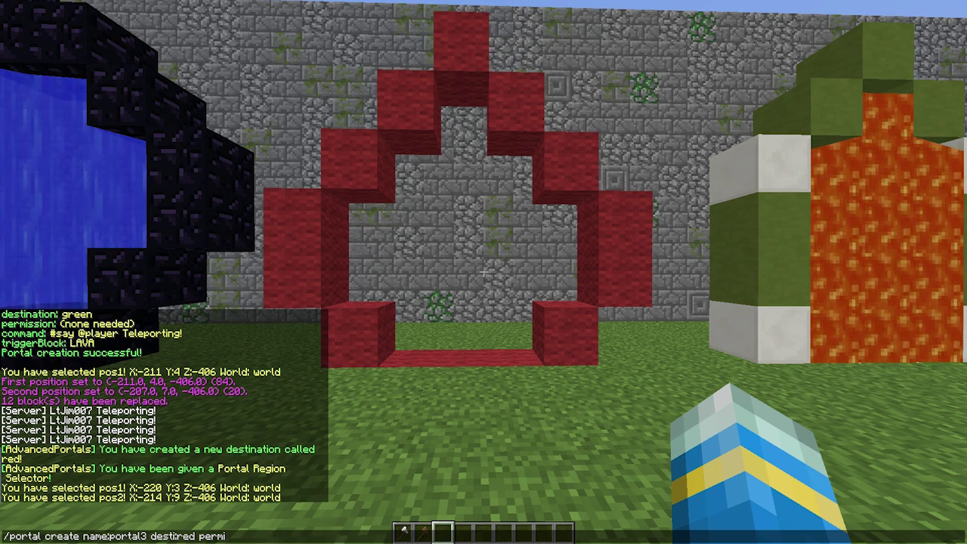
# Add the triggerblock:water tag to the portal creation command
pyautogui.write('trigge')
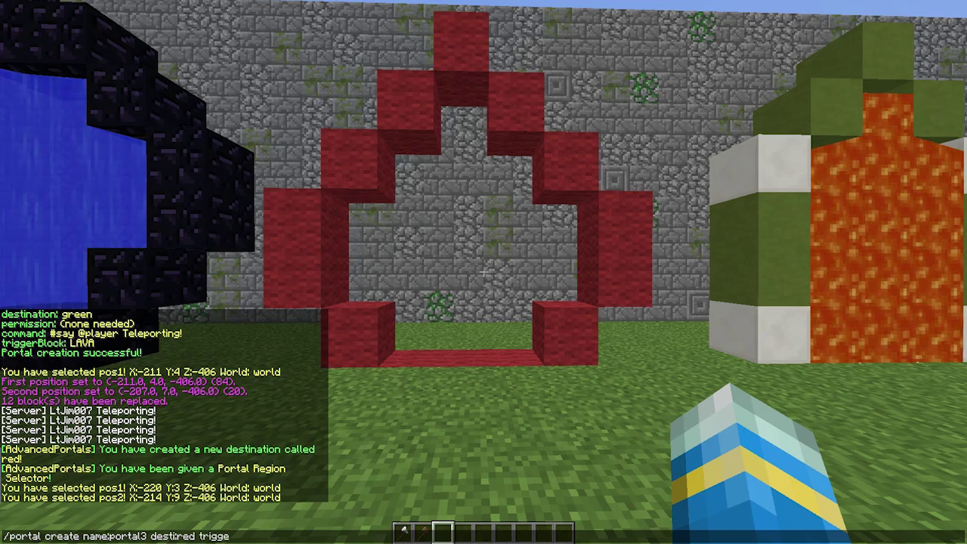
pyautogui.write('rblock:aiblock:we')
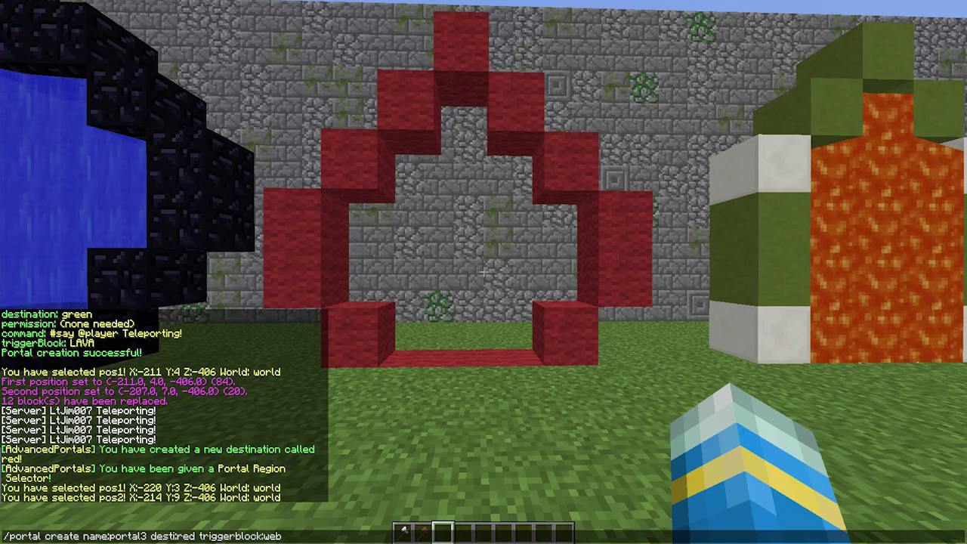
pyautogui.press('BackSpace')
pyautogui.write('ater')
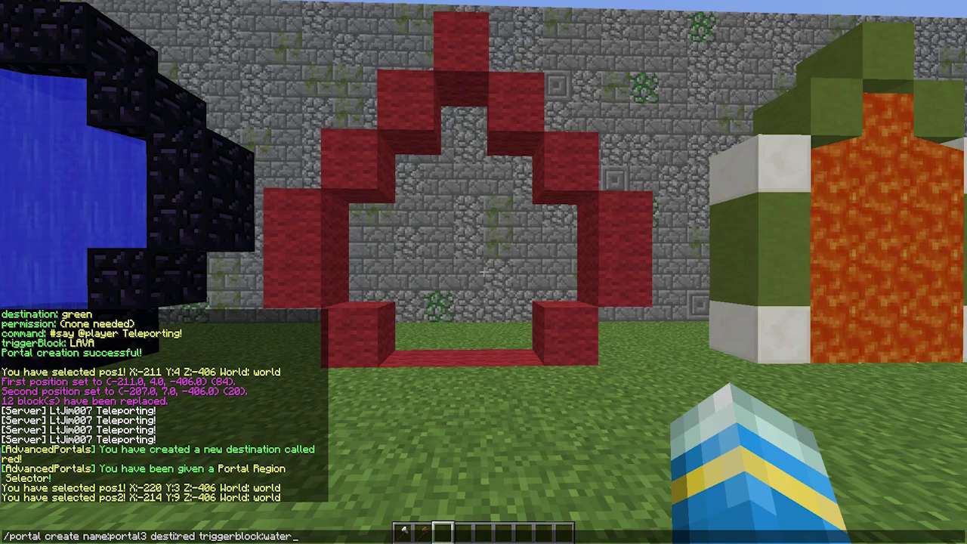
pyautogui.press('BackSpace')
pyautogui.press('BackSpace')
pyautogui.press('BackSpace')
pyautogui.press('BackSpace')
pyautogui.press('BackSpace')
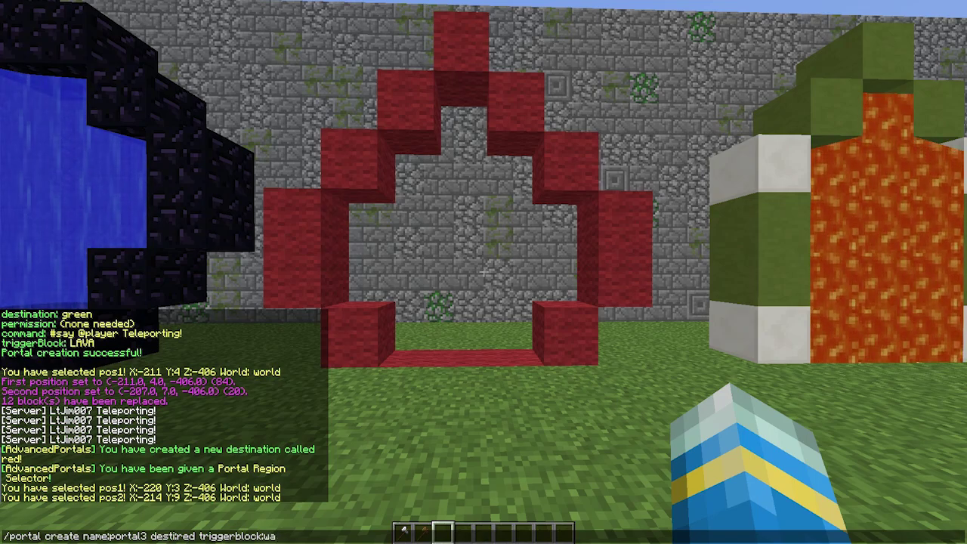
pyautogui.write('wat')
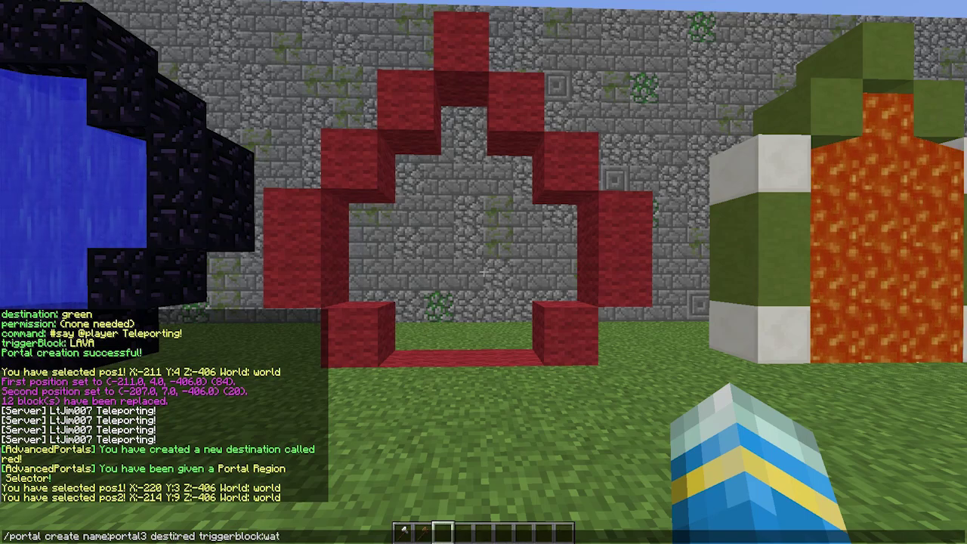
pyautogui.write('er command')
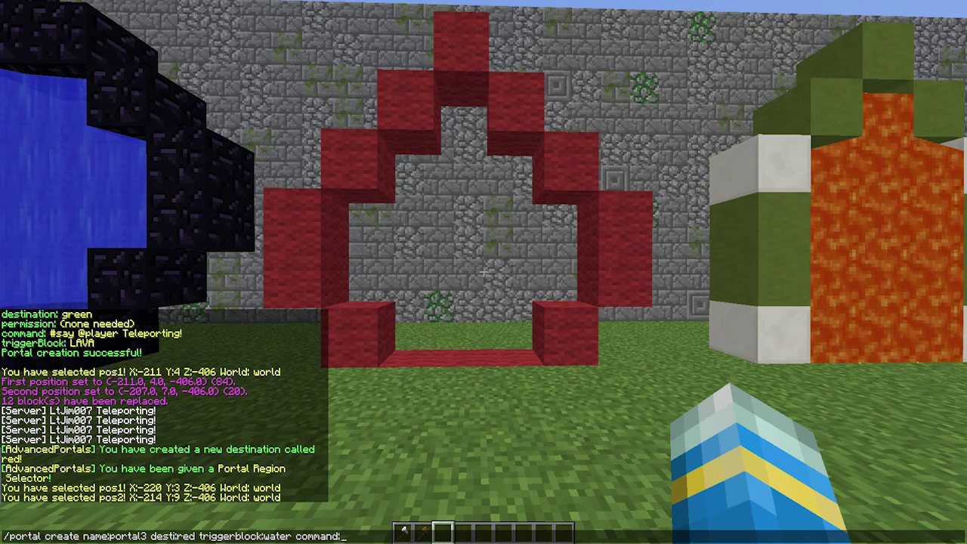
pyautogui.write(':"#')
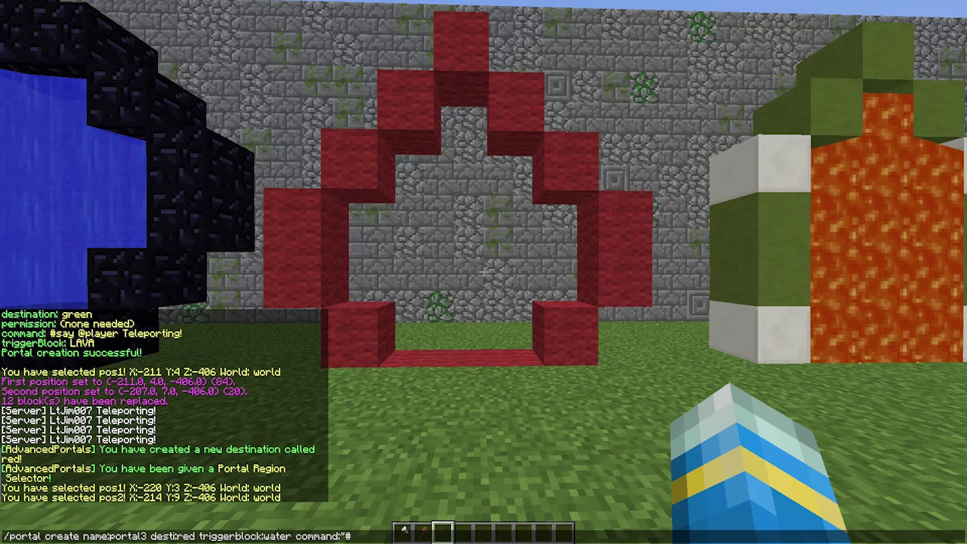
pyautogui.write('say')
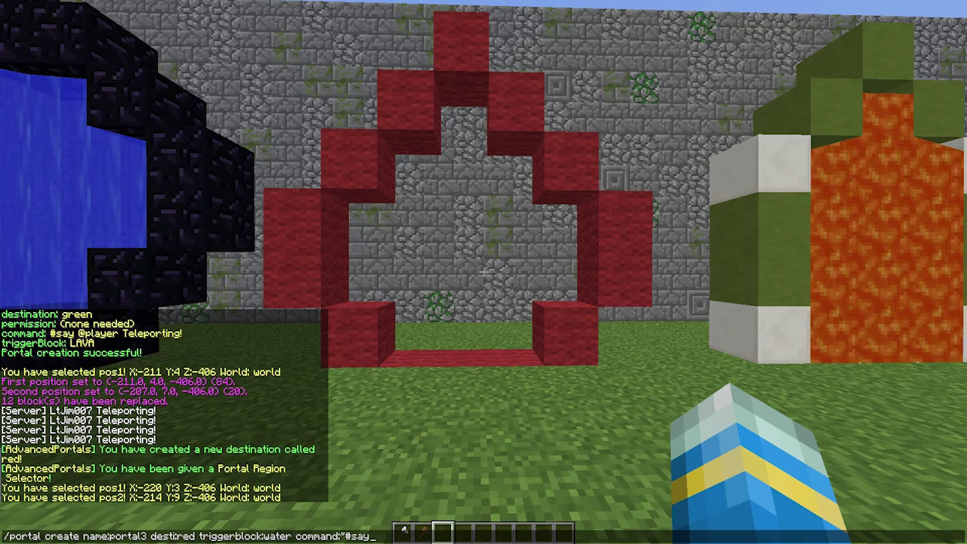
pyautogui.write(' @pla')
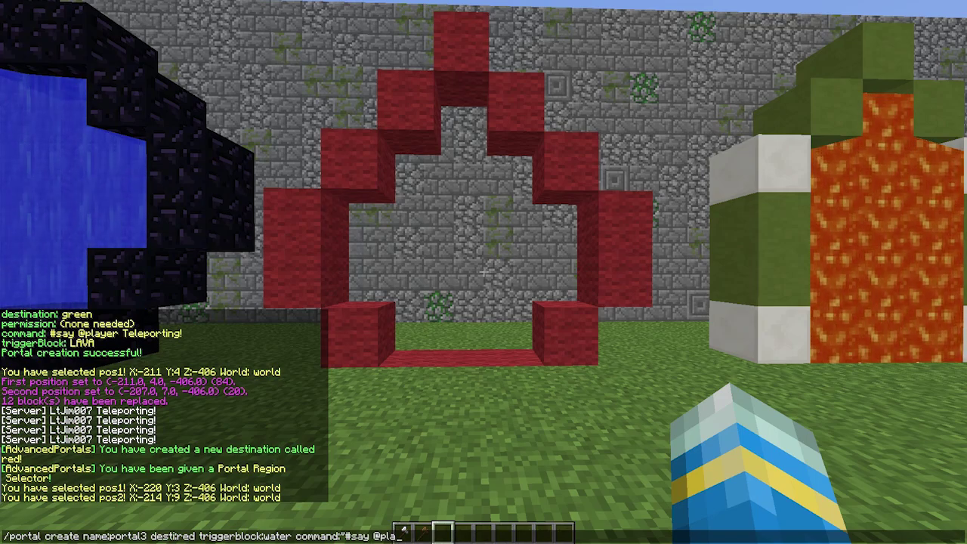
pyautogui.write('yer Hello')
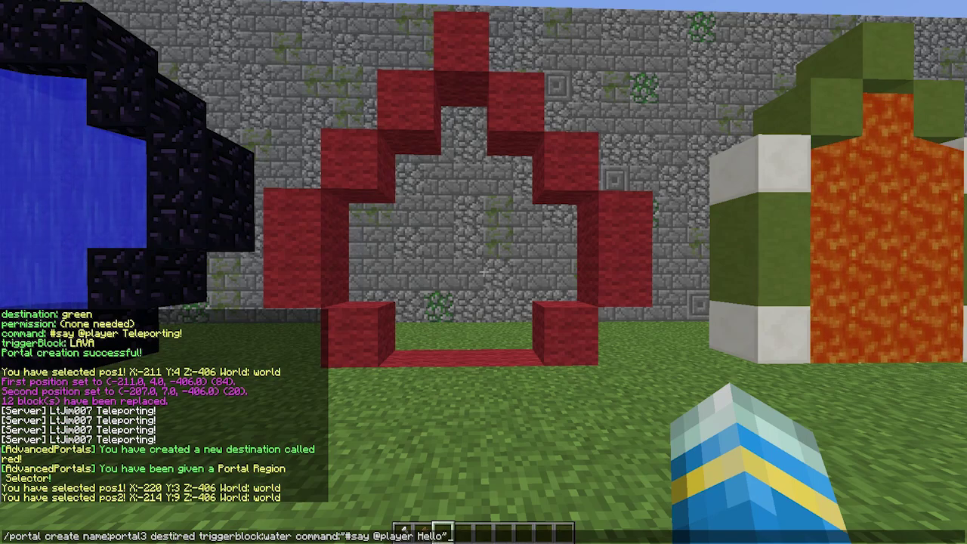
pyautogui.write('"')
pyautogui.press('Return')
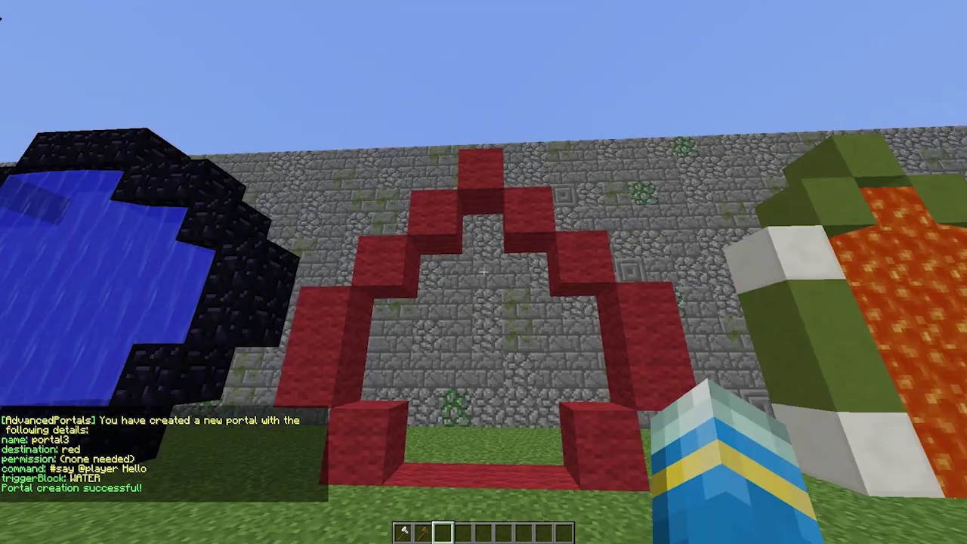
# Set the first WorldEdit position on the ground block beside the red frame's base (-220, 3, -406)
pyautogui.scroll(1, 484, 272)
pyautogui.scroll(-1, 484, 272)
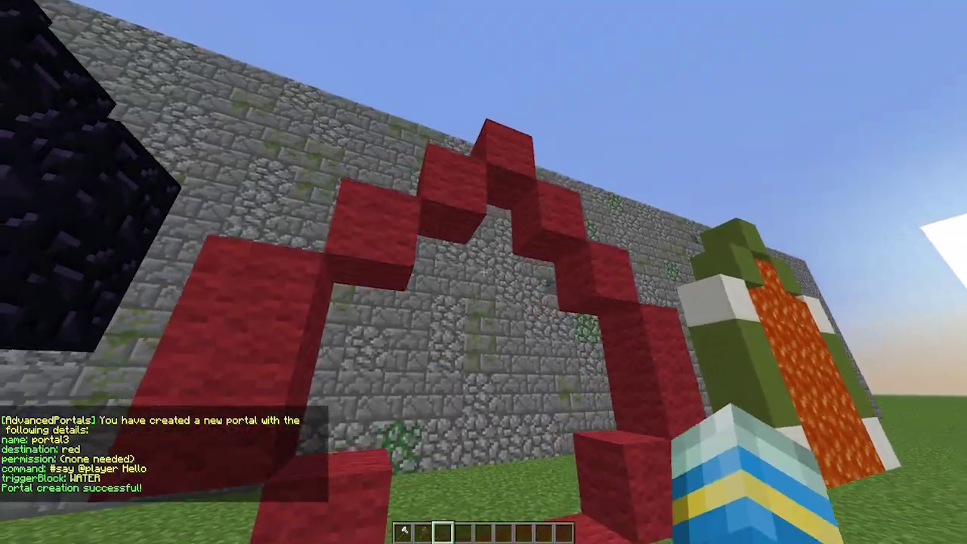
pyautogui.press('e')
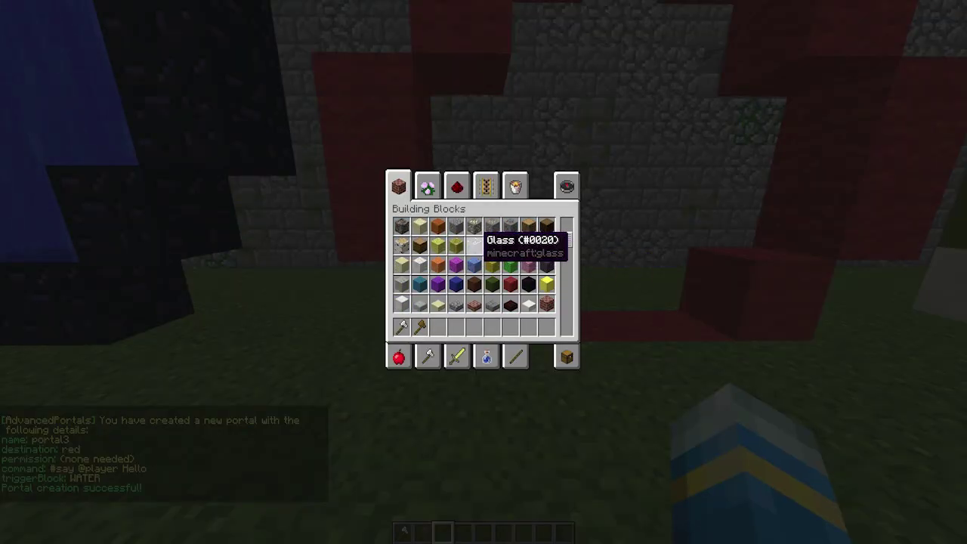
pyautogui.press('e')
pyautogui.scroll(1, 484, 272)
pyautogui.click(484, 271)
pyautogui.scroll(-1, 483, 272)
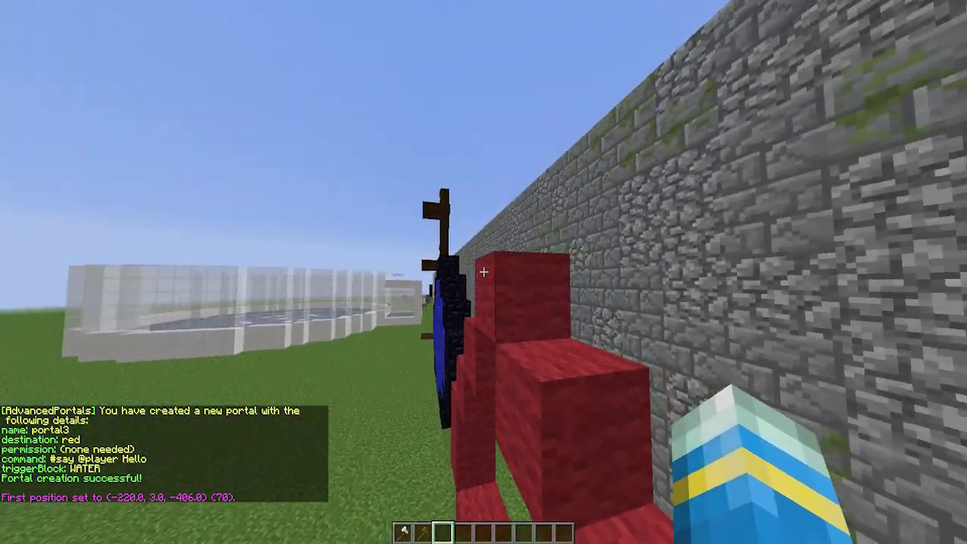
# Extend temporary red wool from the frame's peak, set the second WorldEdit position at (-214, 9, -406), and break the extra wool
pyautogui.middleClick(484, 272)
pyautogui.rightClick(483, 272)
pyautogui.rightClick(483, 272)
pyautogui.rightClick(483, 271)
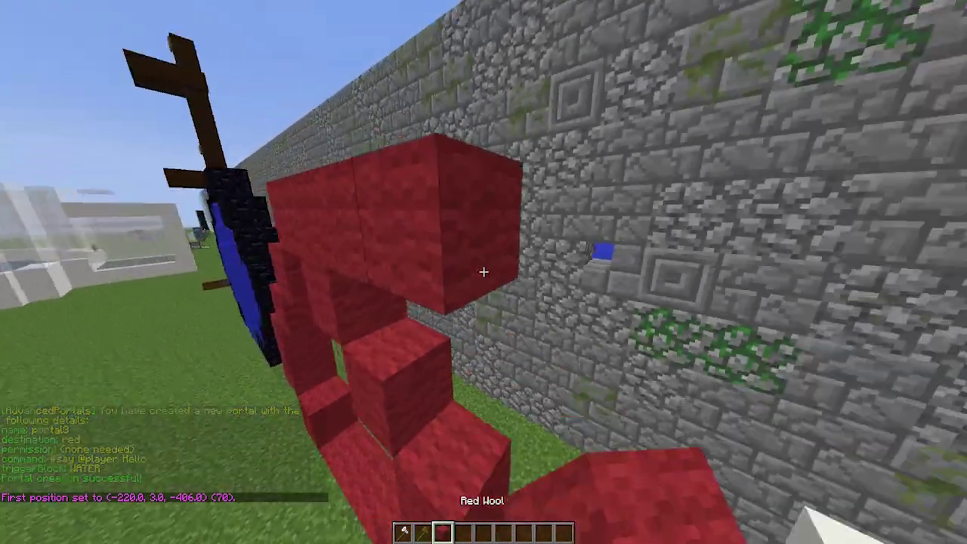
pyautogui.click(484, 272)
pyautogui.click(483, 272)
pyautogui.scroll(1, 483, 272)
pyautogui.rightClick(484, 272)
pyautogui.scroll(-1, 483, 272)
pyautogui.click(483, 272)
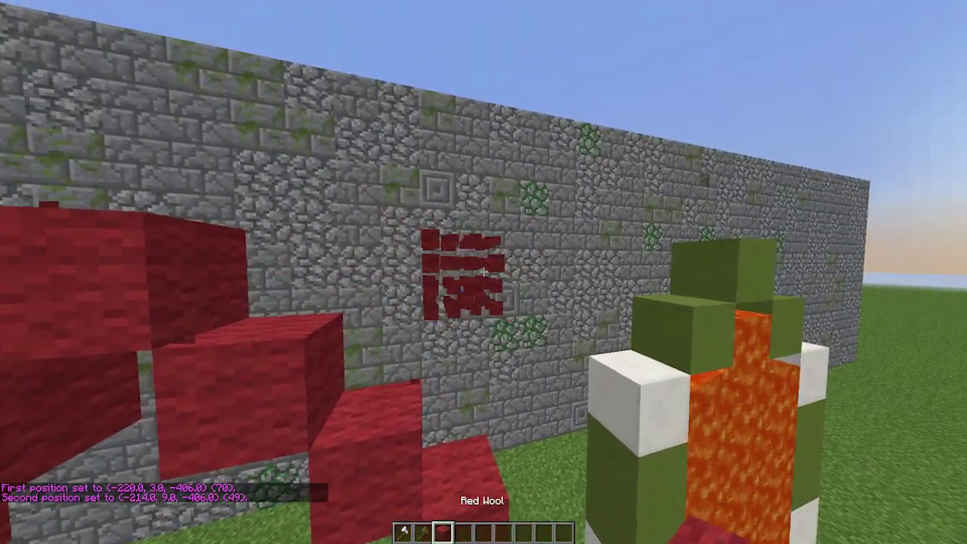
# Fill the air in the selected region with glass using the WorldEdit //replace 0 command
pyautogui.press('s')
pyautogui.scroll(-1, 484, 272)
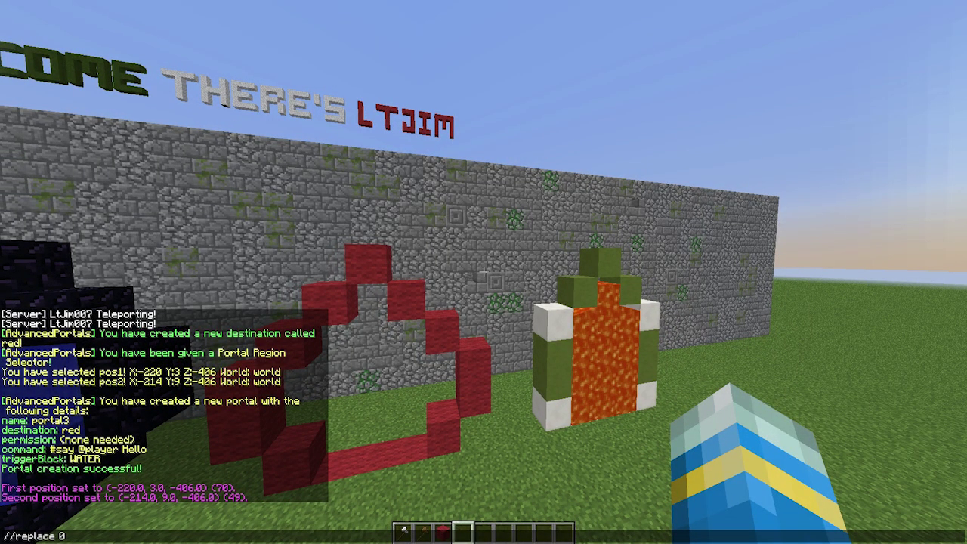
pyautogui.press('w')
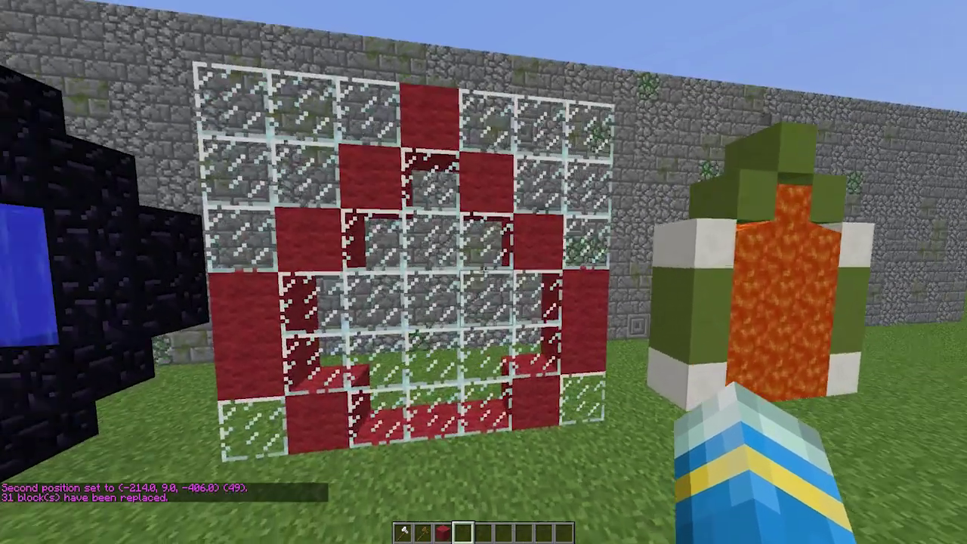
# Break the glass blocks inside the red frame's opening and put back the broken red wool block at its base
pyautogui.click(483, 272)
pyautogui.click(483, 272)
pyautogui.click(484, 271)
pyautogui.click(484, 272)
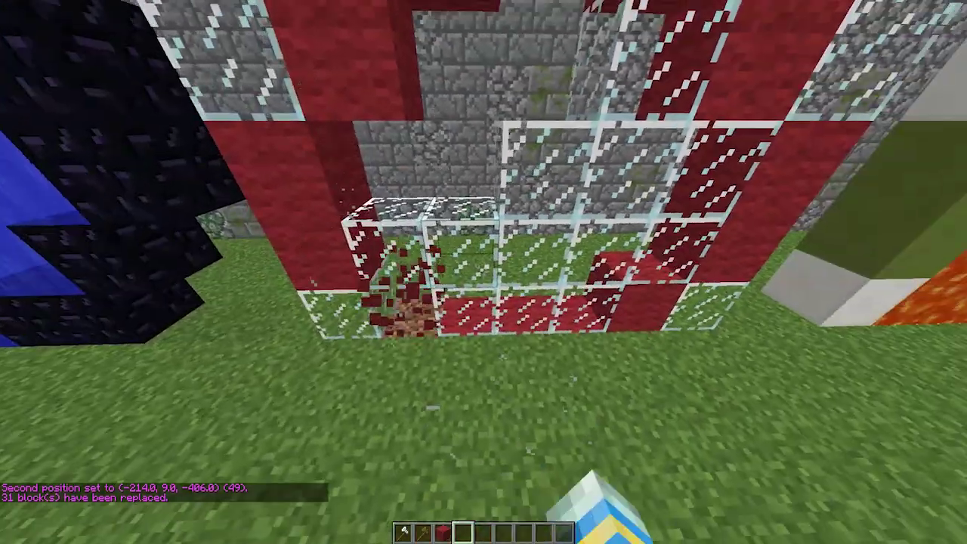
pyautogui.press('3')
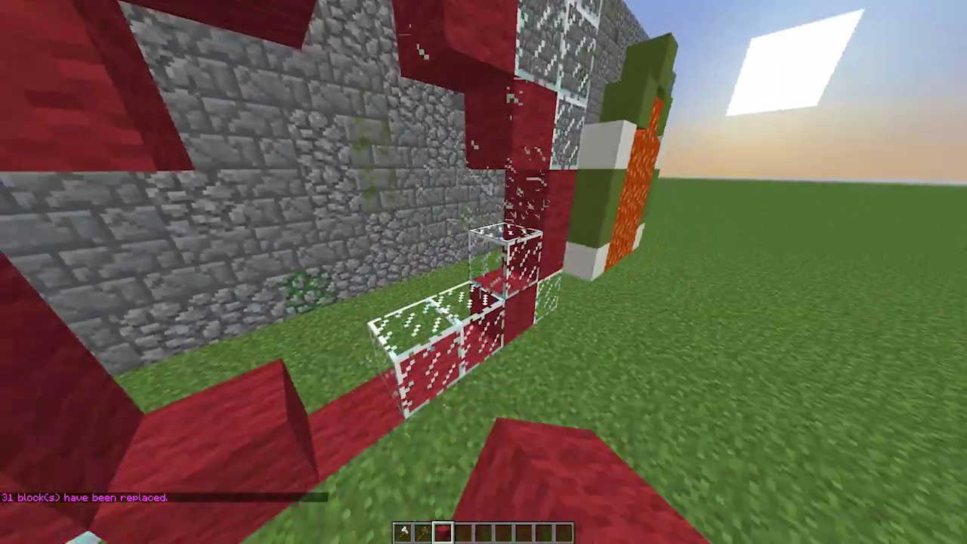
pyautogui.click(483, 272)
pyautogui.click(484, 272)
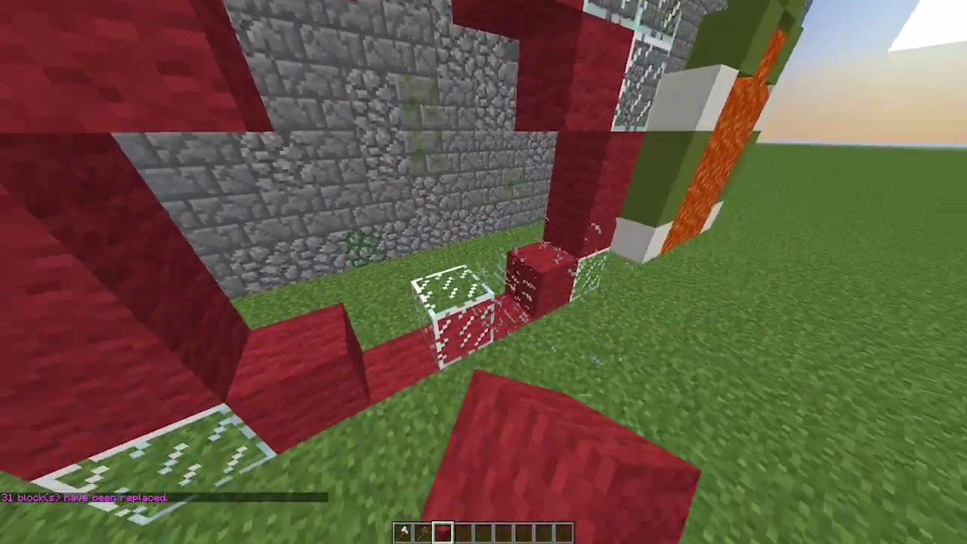
pyautogui.click(484, 272)
# Fill the red frame's opening with water using //replace 0 water
pyautogui.press('t')
pyautogui.press('Up')
pyautogui.press('BackSpace')
pyautogui.press('BackSpace')
pyautogui.write('water')
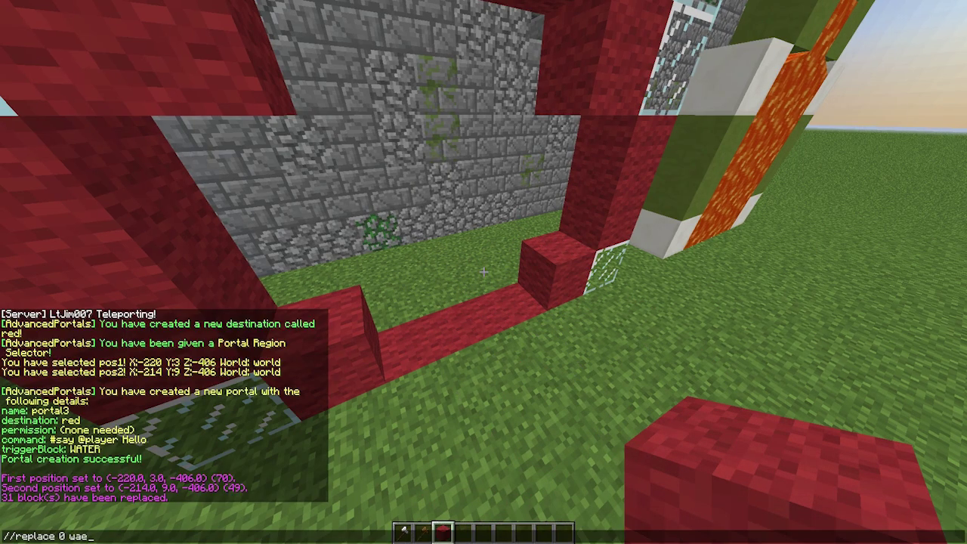
pyautogui.press('Return')
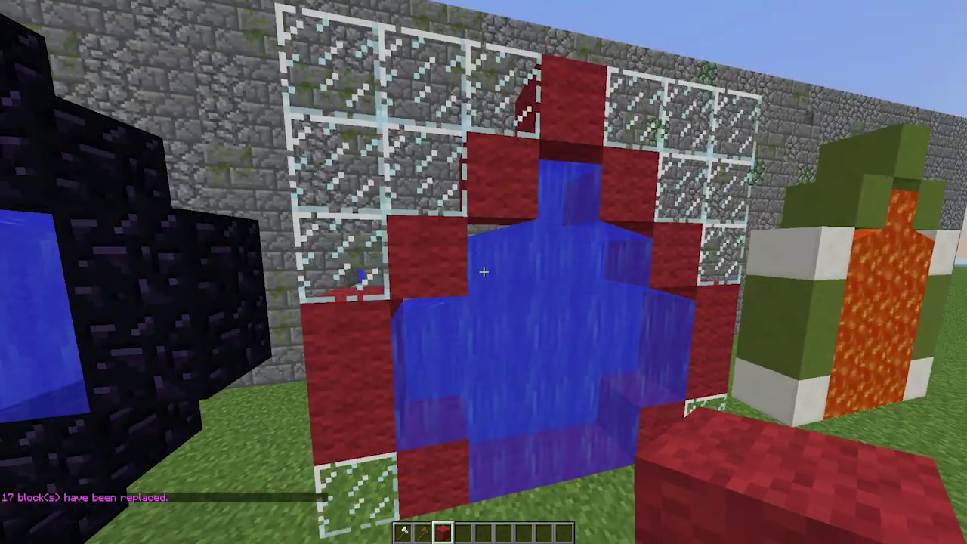
# Clear the glass (20) surrounding the red frame to air with a //replace 20 command
pyautogui.press('/')
pyautogui.write('/replace 20')
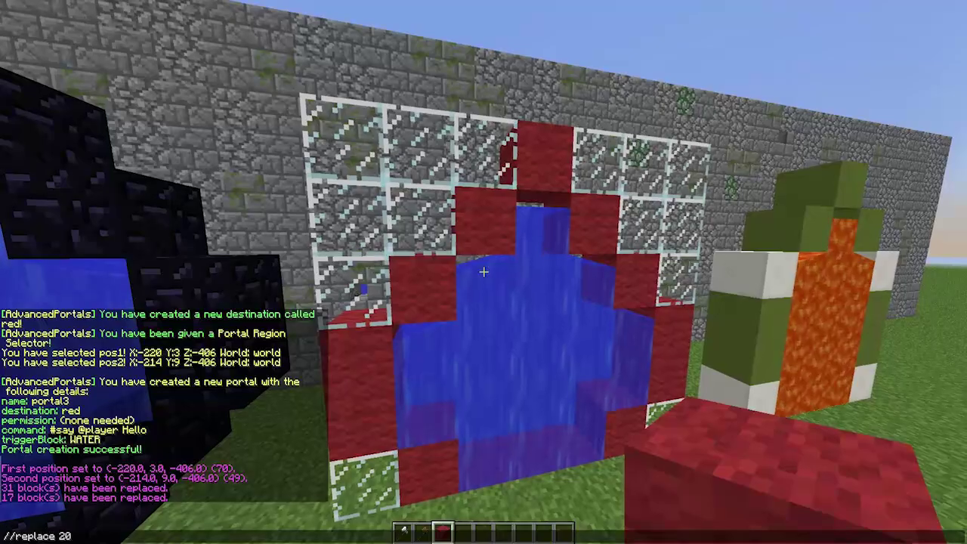
pyautogui.write('s')
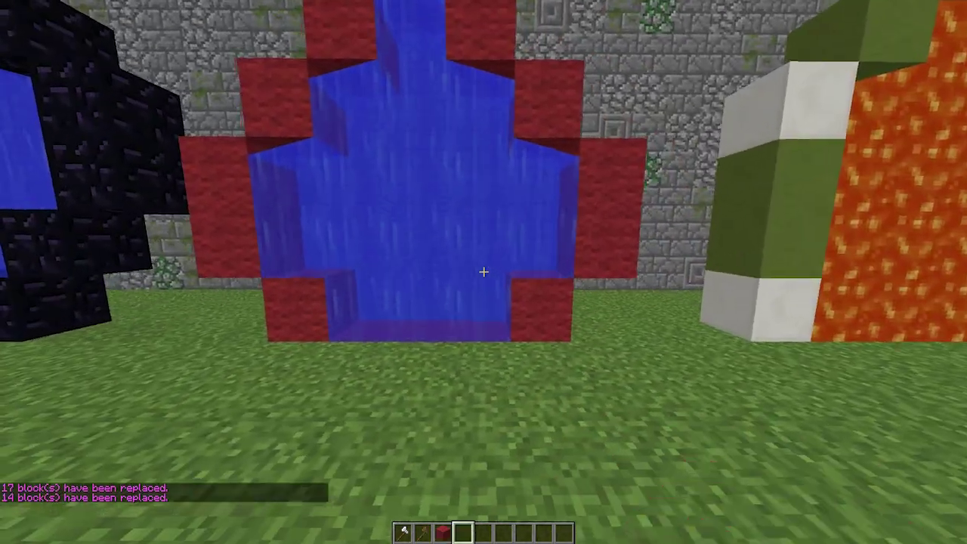
# Enter the water-filled red portal to test its teleport
pyautogui.scroll(-1, 483, 271)
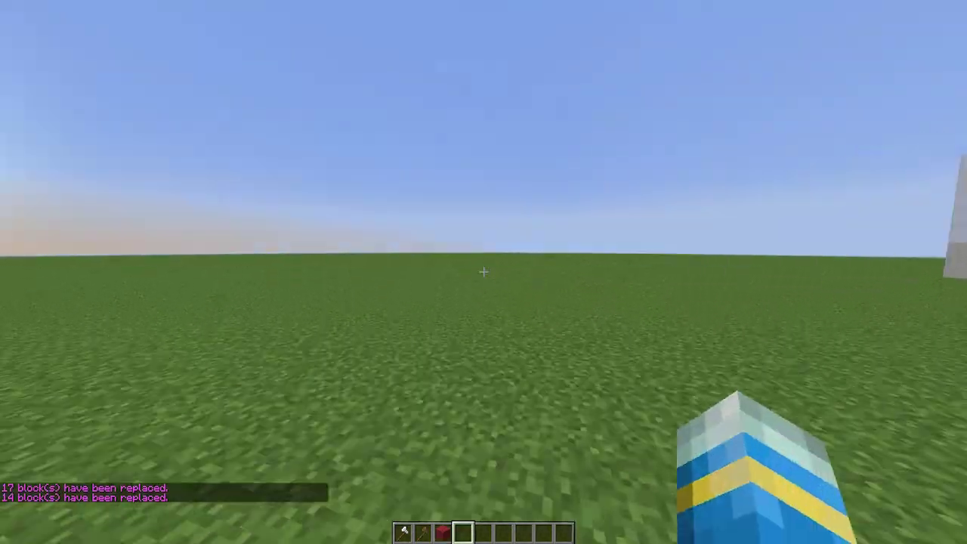
pyautogui.press('w')
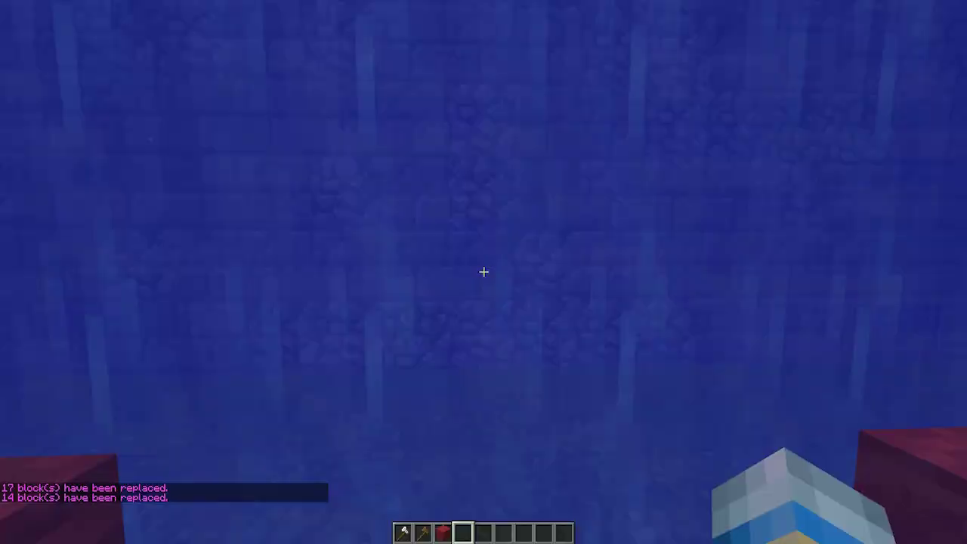